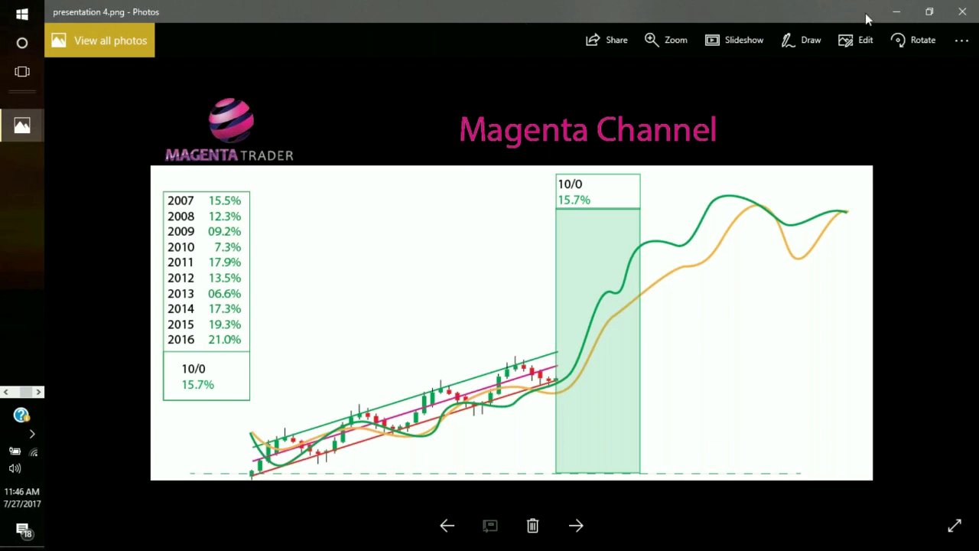
Leave the slide image for the browser's FOLD chart and inspect its projected seasonality from late July to early September
click(896, 11)
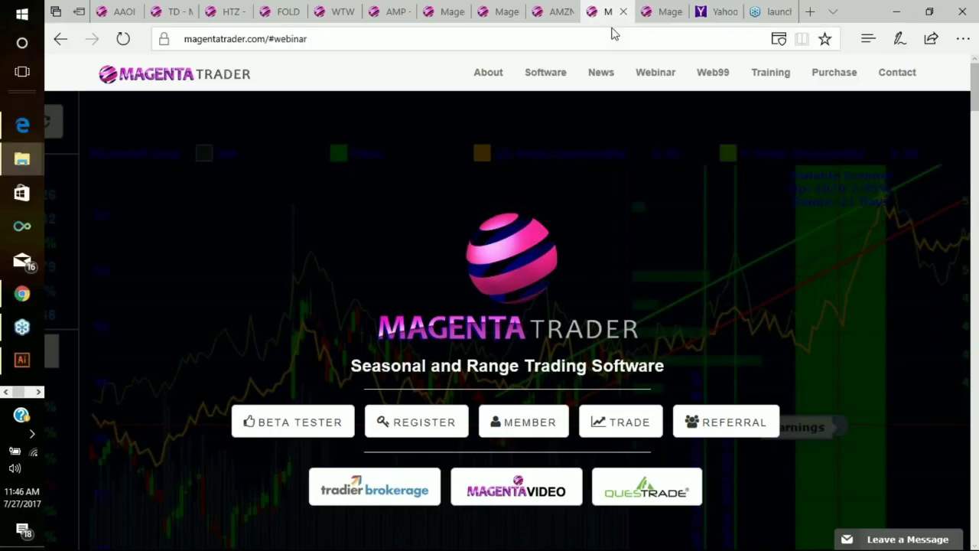
click(279, 11)
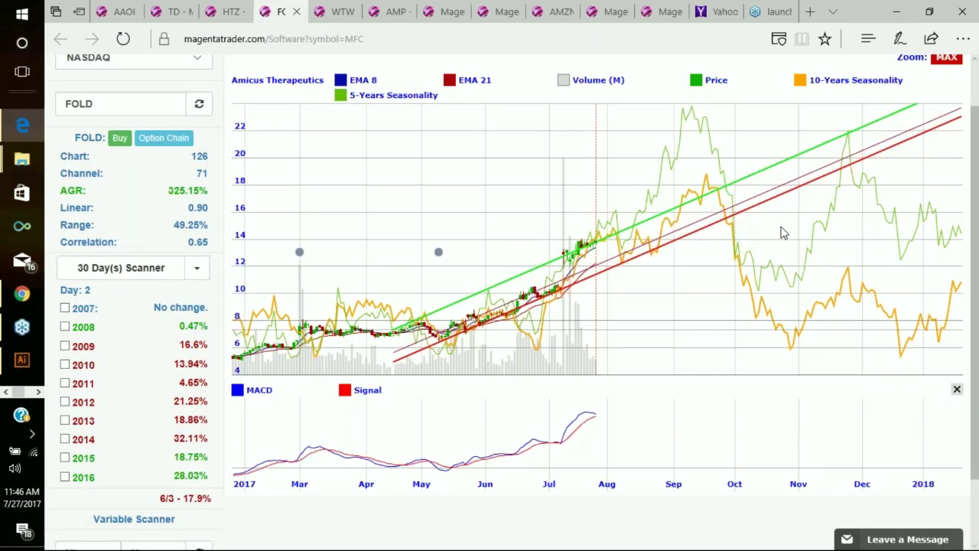
mouse_move(782, 232)
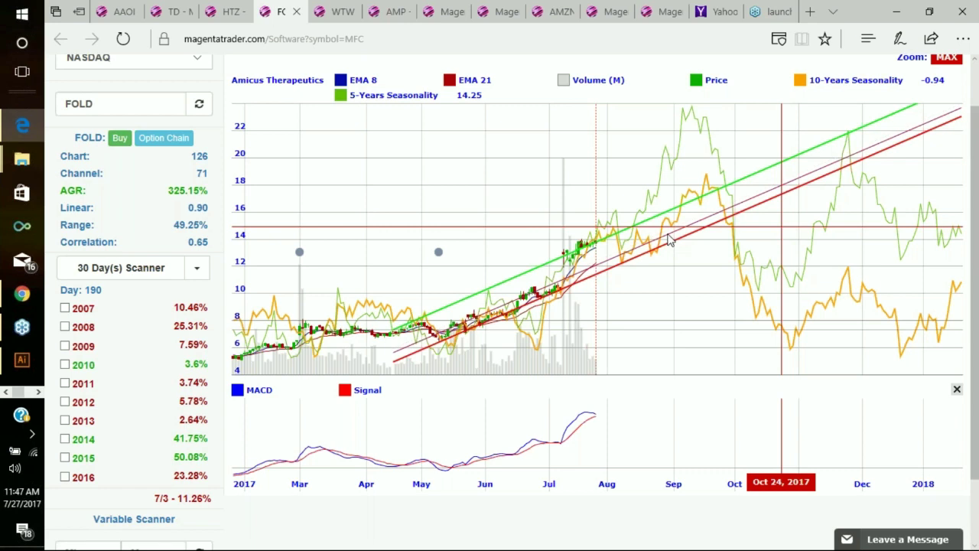
click(598, 243)
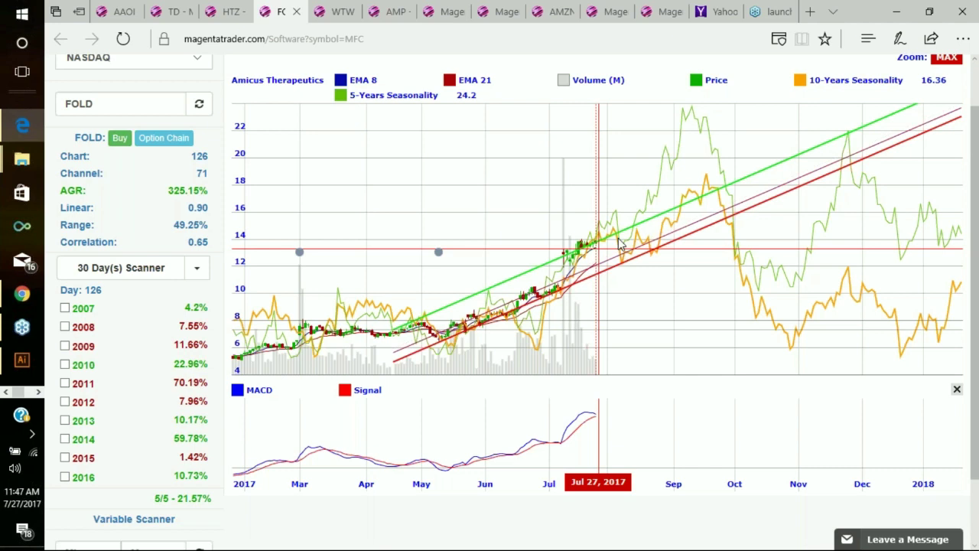
click(683, 217)
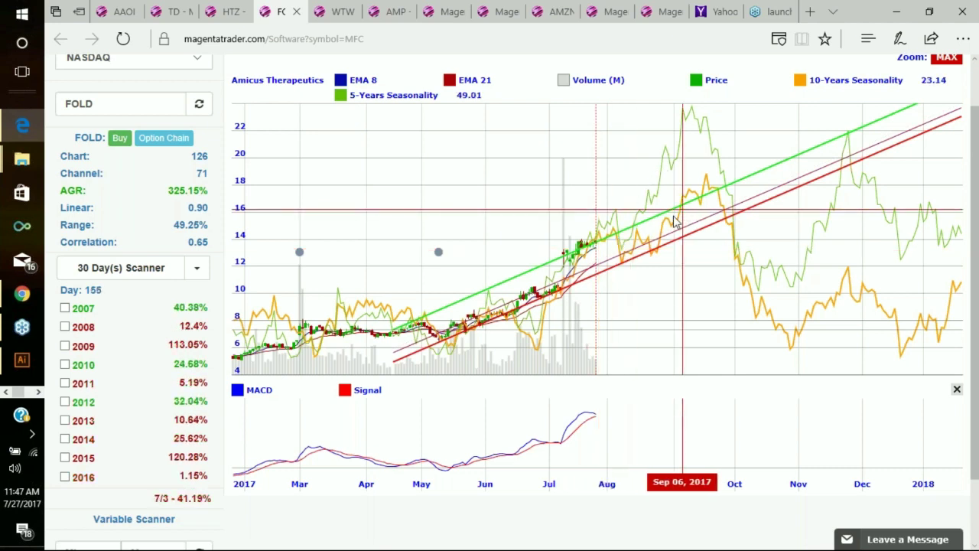
Inspect the FOLD chart's MACD crossover, the price and volume around the July jump, and the area around the earlier event markers
click(556, 449)
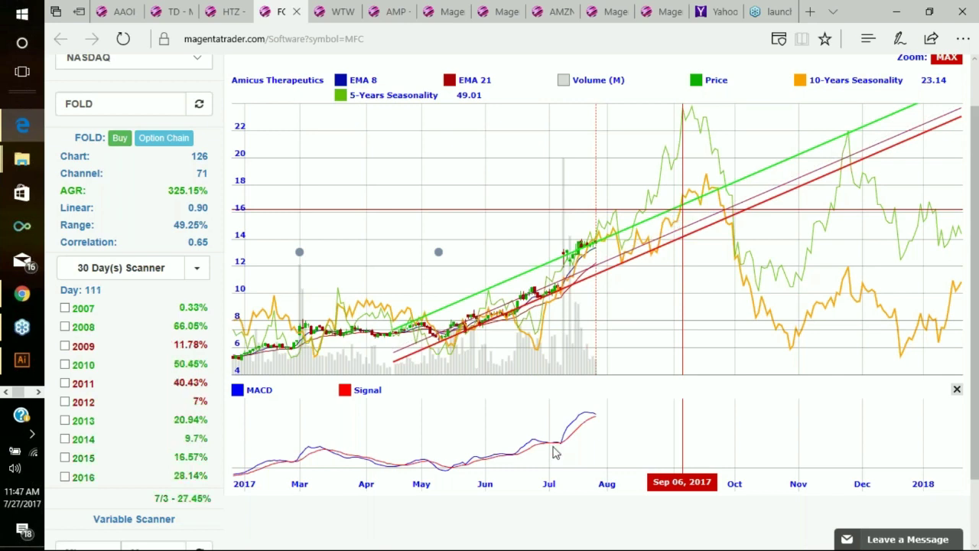
click(590, 276)
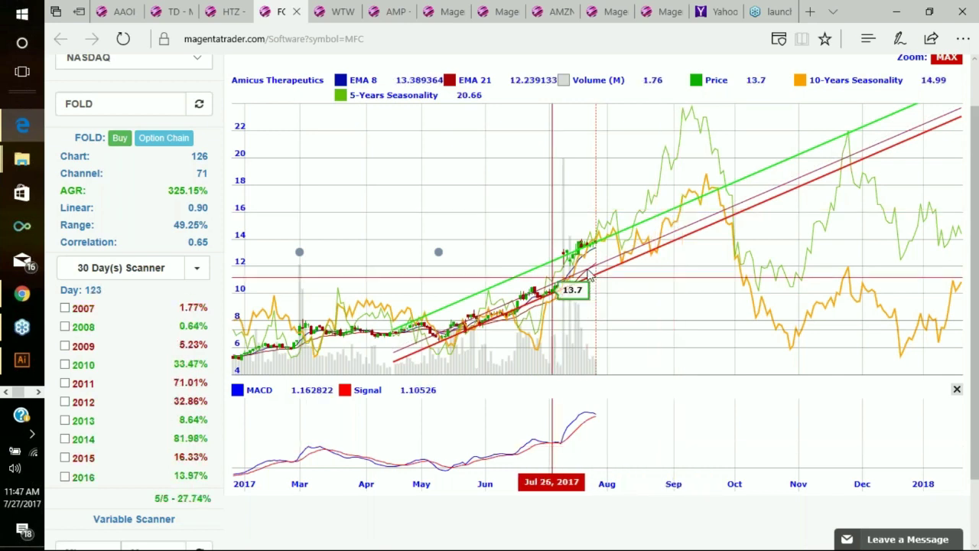
click(572, 351)
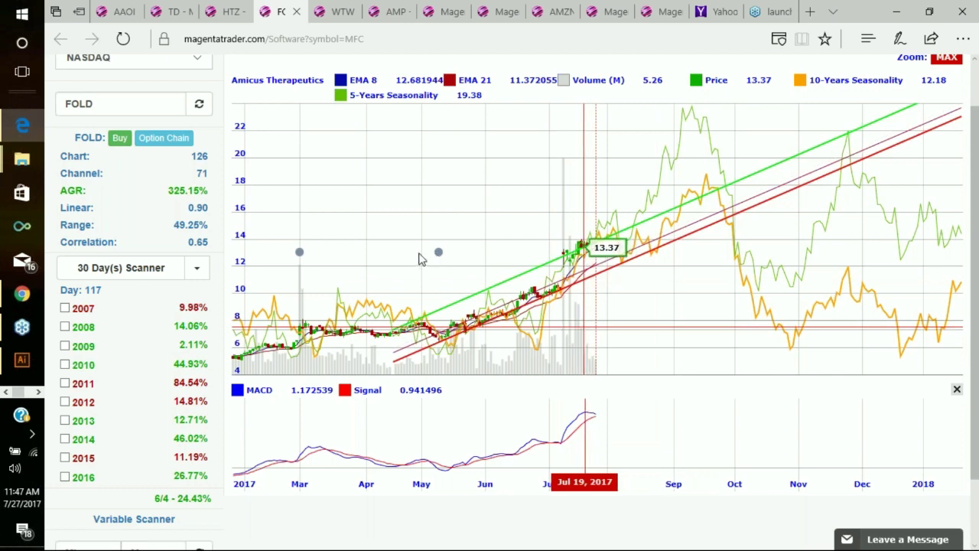
click(364, 252)
click(472, 260)
click(472, 260)
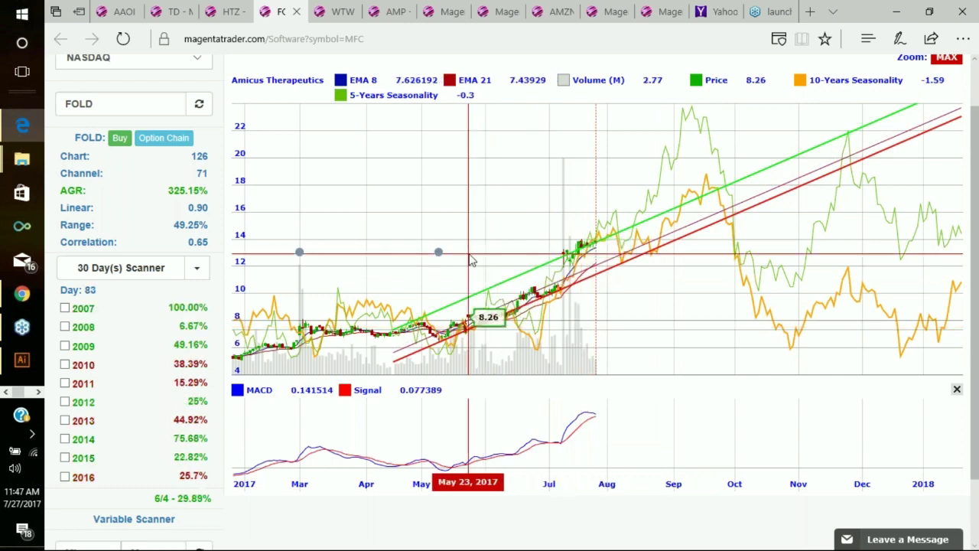
Inspect the FOLD seasonality lines from mid-August to their mid-September peak
click(645, 309)
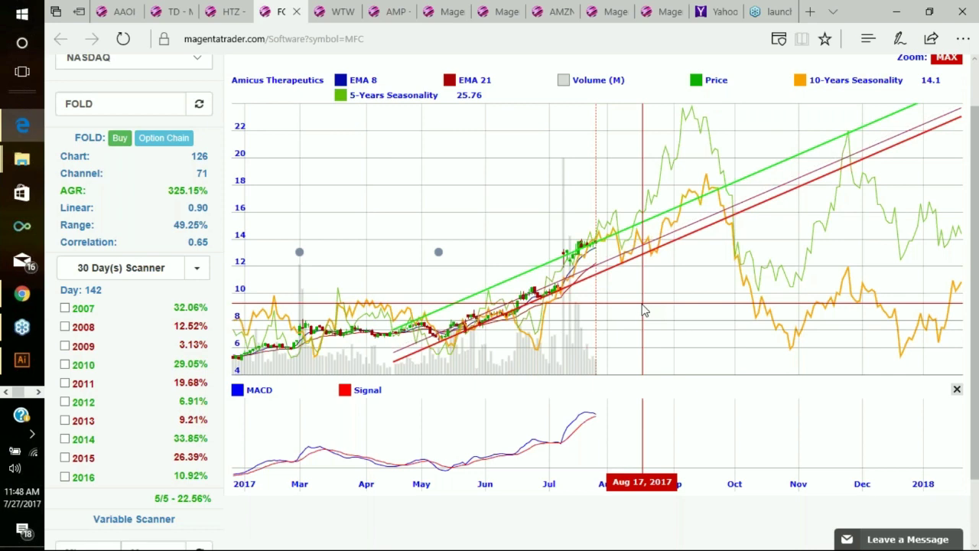
click(697, 192)
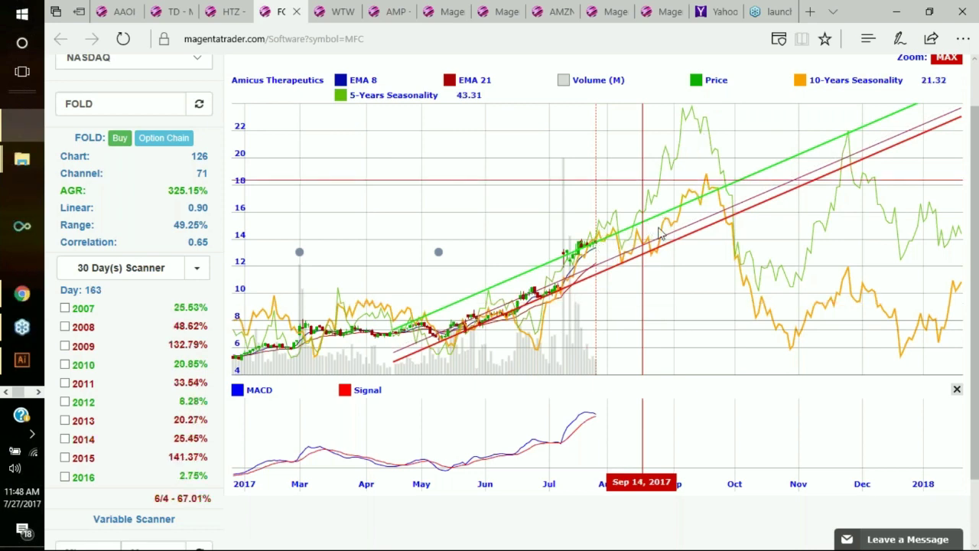
click(703, 179)
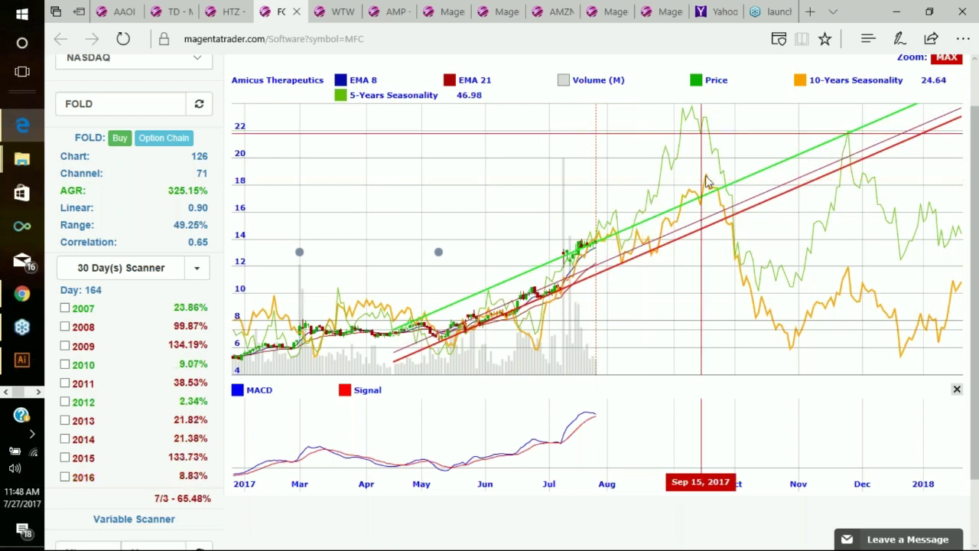
click(670, 243)
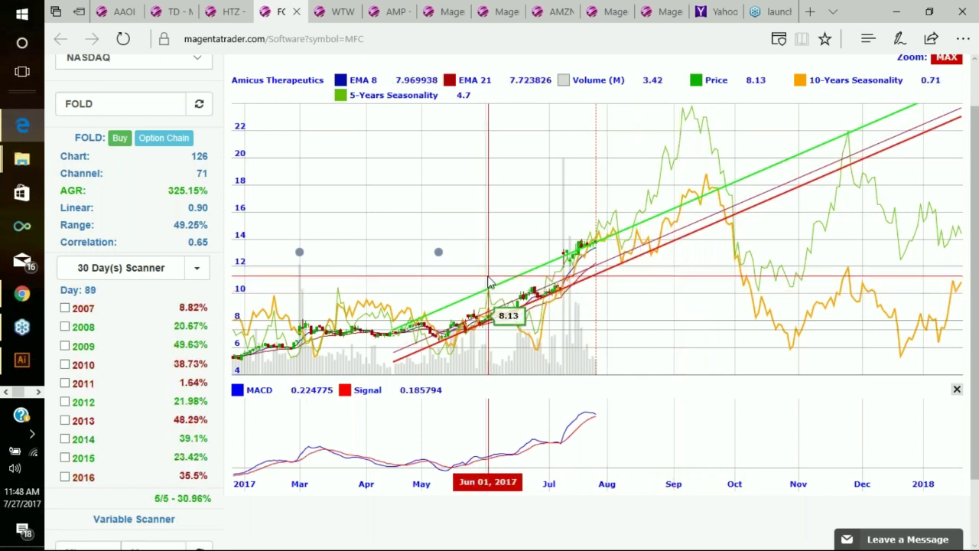
Zoom the FOLD chart to the range from about June 1 to July 7, 2017
drag(533, 284, 559, 292)
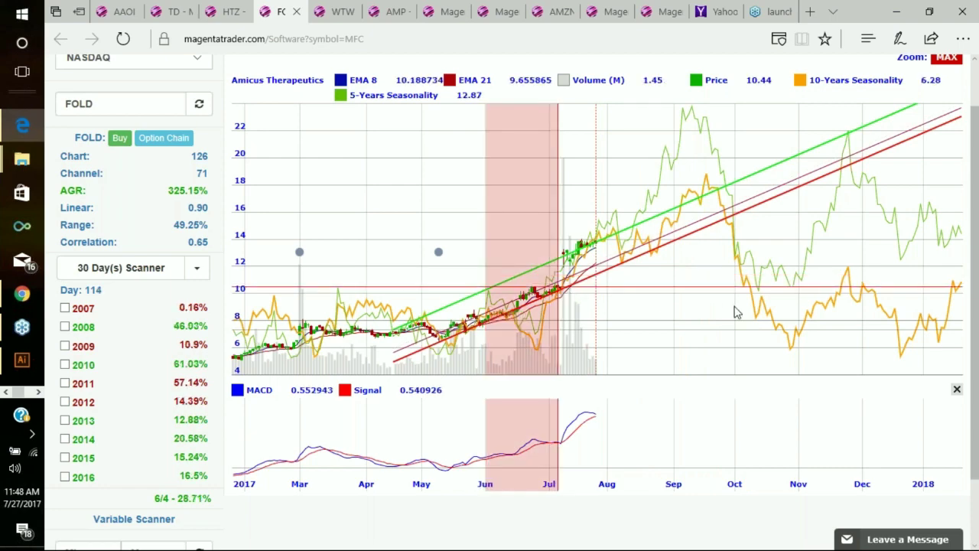
click(734, 312)
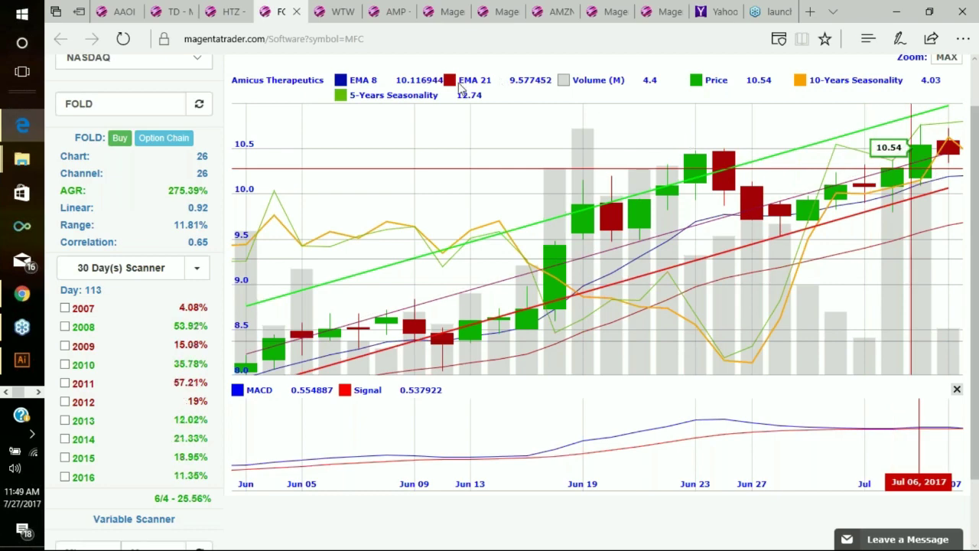
Hide EMA 8, EMA 21, Volume and both seasonality lines on the FOLD chart, and restore its full date range
click(344, 99)
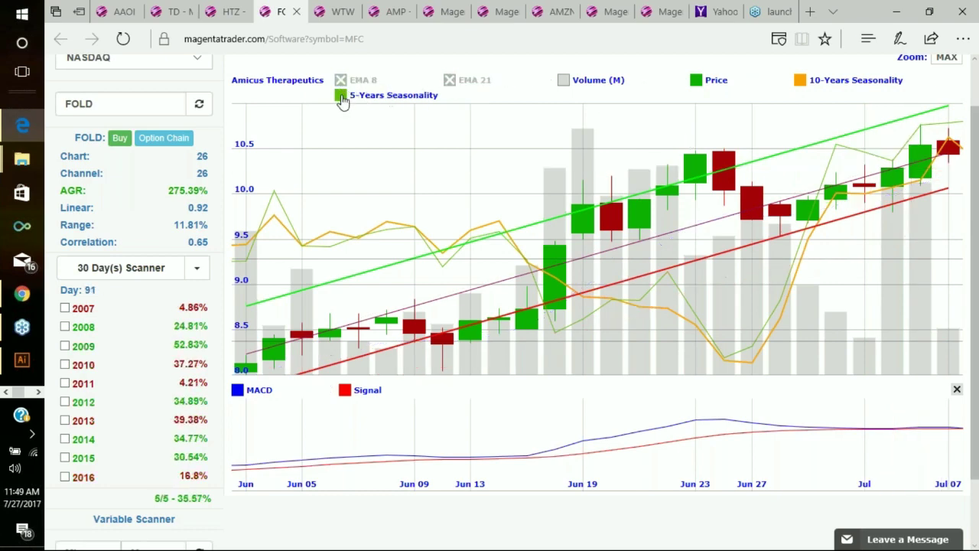
click(352, 102)
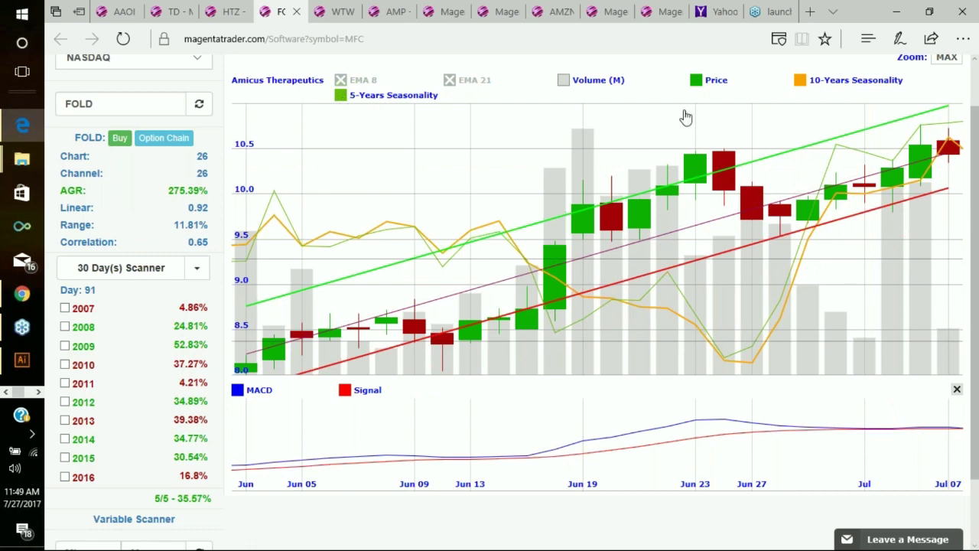
click(800, 81)
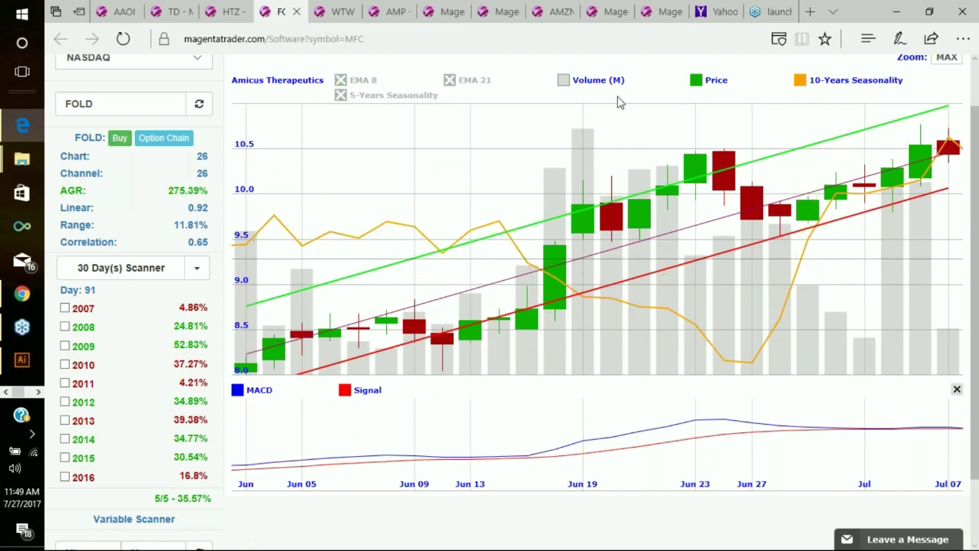
click(566, 82)
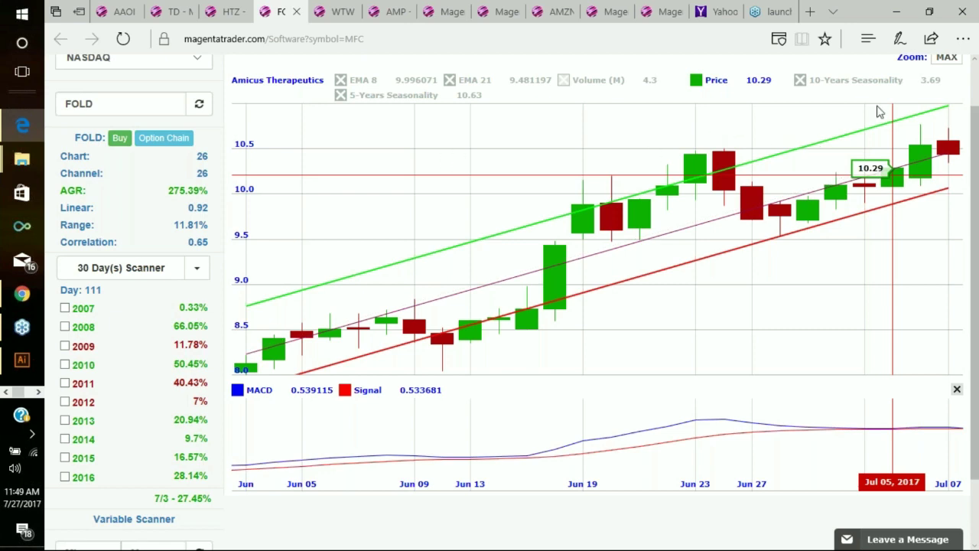
drag(975, 162, 952, 133)
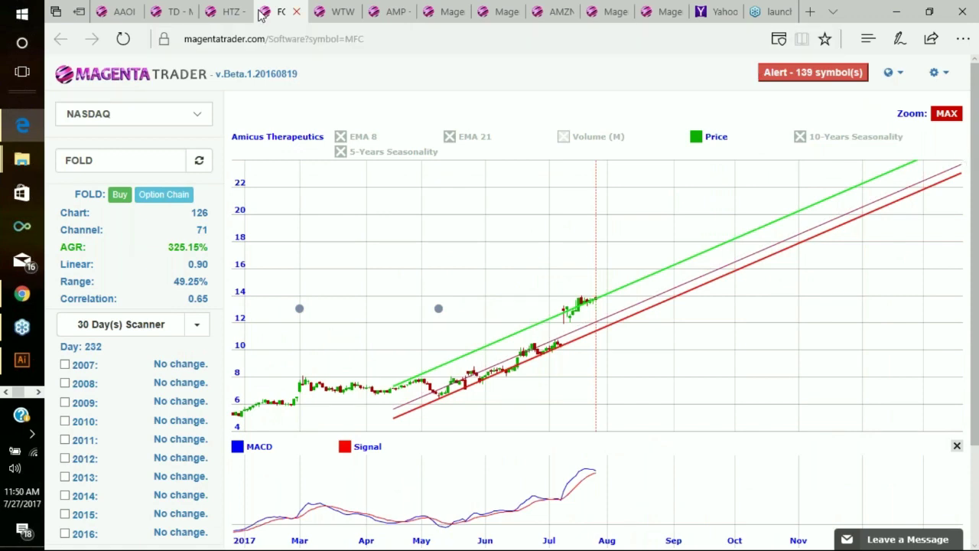
Open the HTZ chart and inspect its current channel and the seasonality lines through September and October
mouse_move(225, 14)
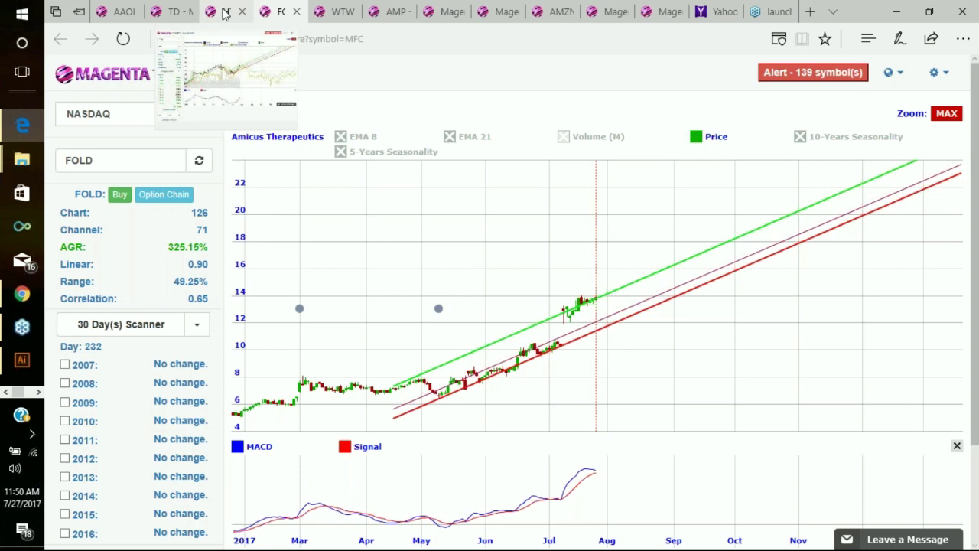
click(223, 14)
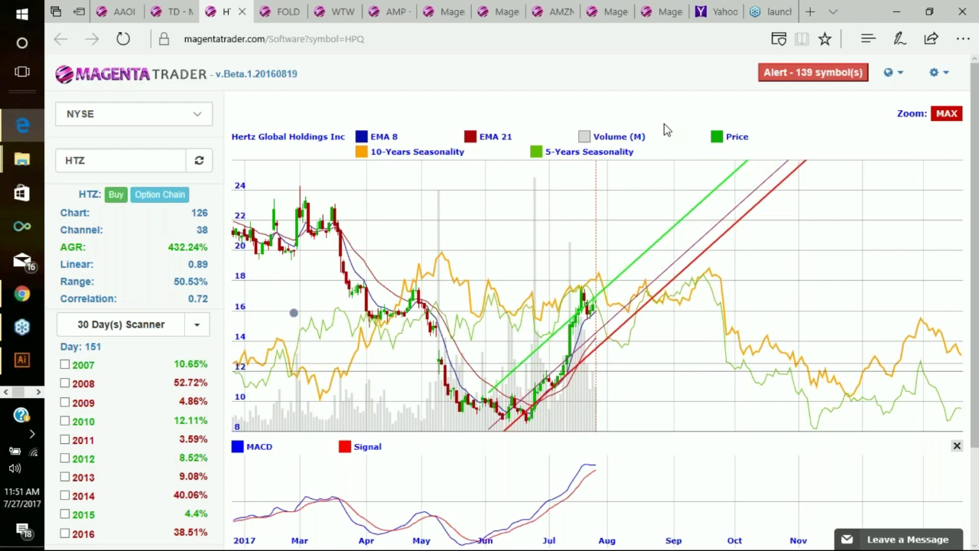
click(568, 375)
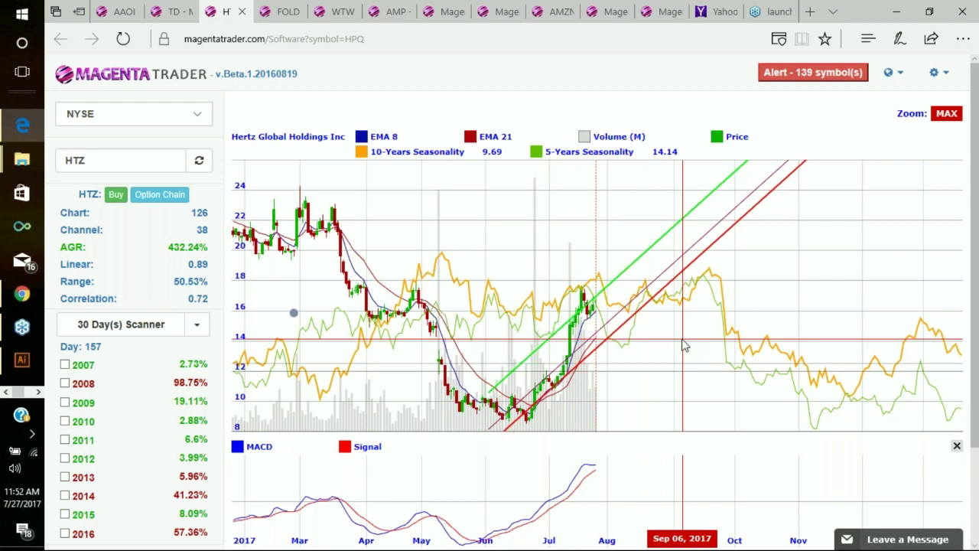
click(780, 247)
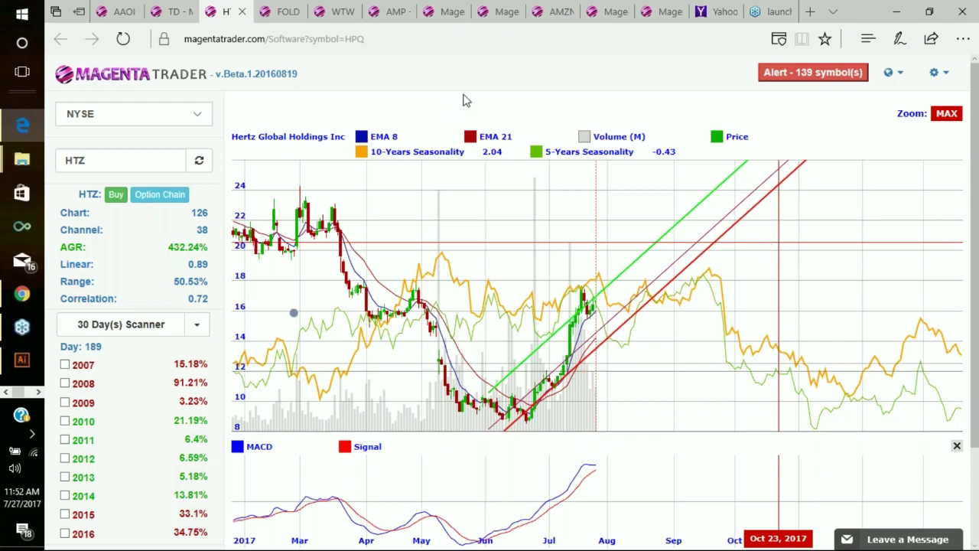
Open the TD chart and zoom it to the range from about mid-May to early August 2017
click(170, 14)
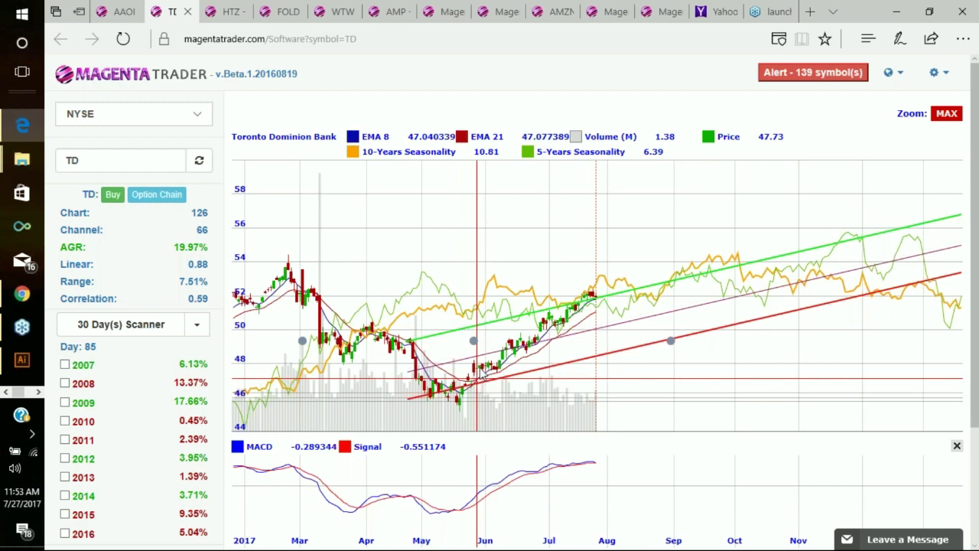
drag(469, 351, 606, 320)
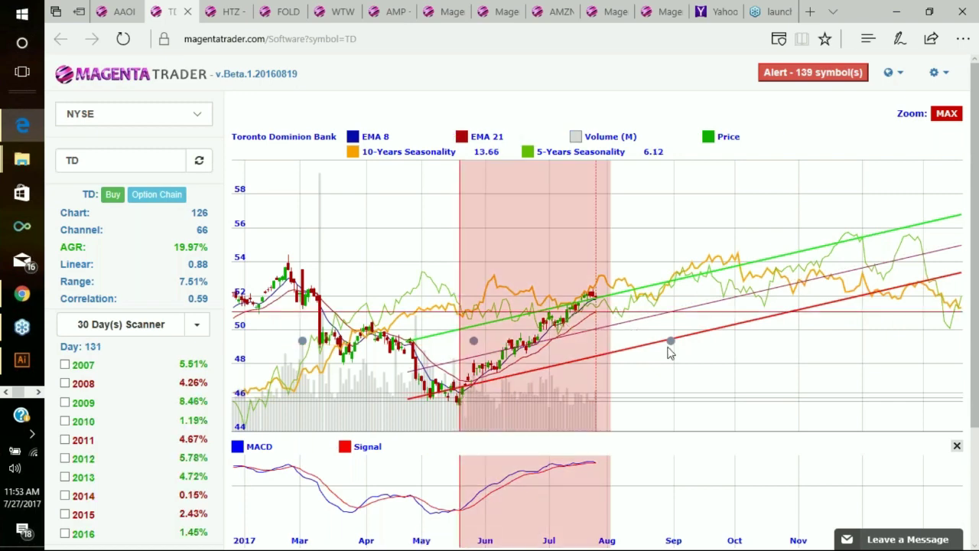
click(669, 352)
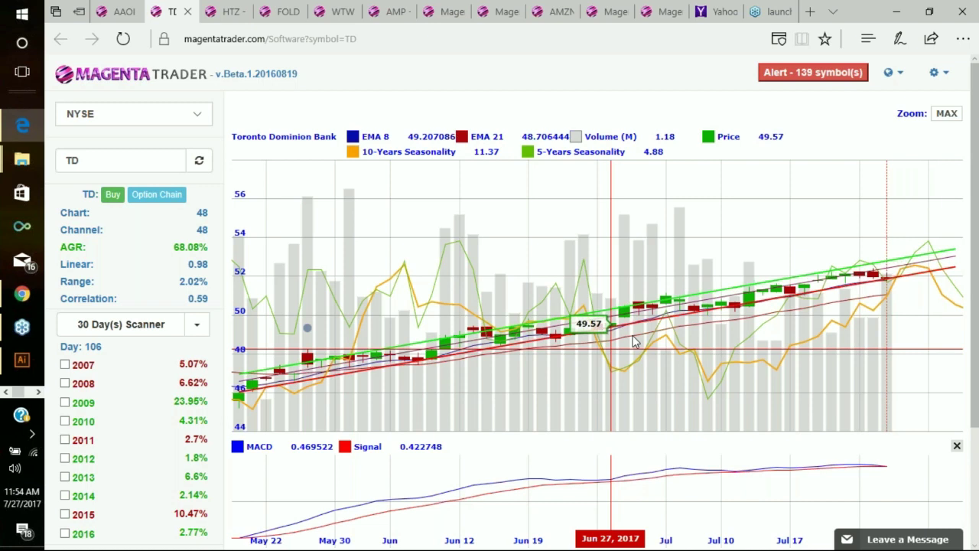
Hide Volume, EMA 8, EMA 21 and the 10-year and 5-year seasonality lines on the TD chart
click(575, 136)
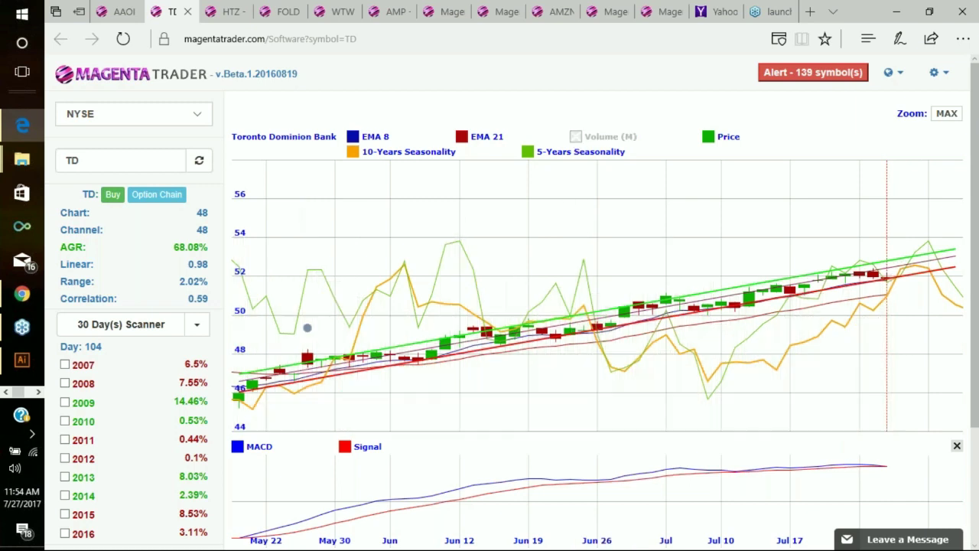
click(462, 139)
click(355, 154)
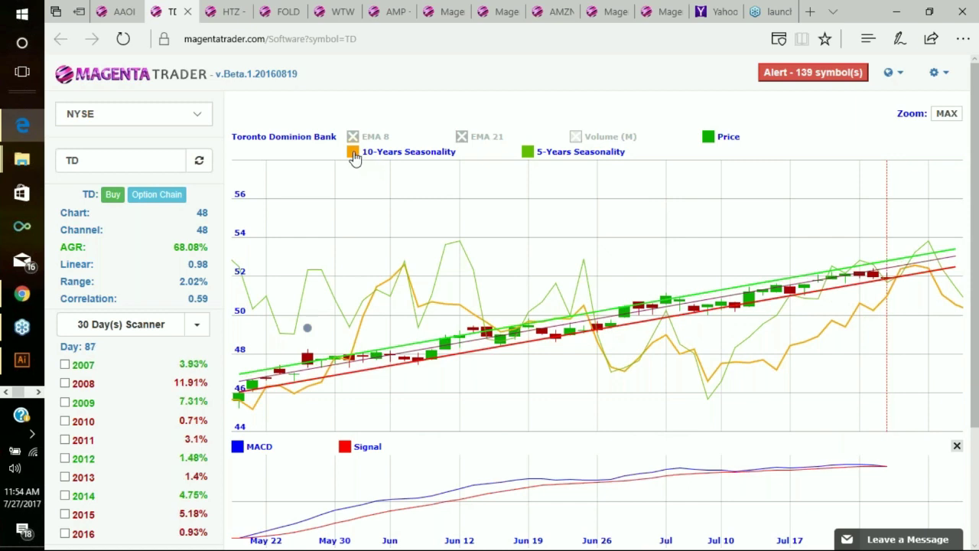
click(529, 155)
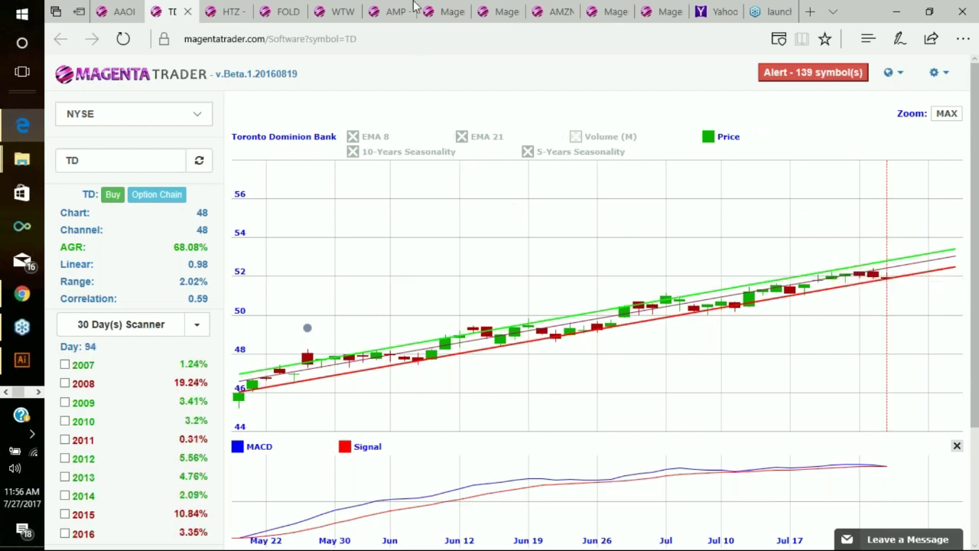
Open the WTW chart and zoom it to the range from March 16 to about mid-August 2017
click(334, 14)
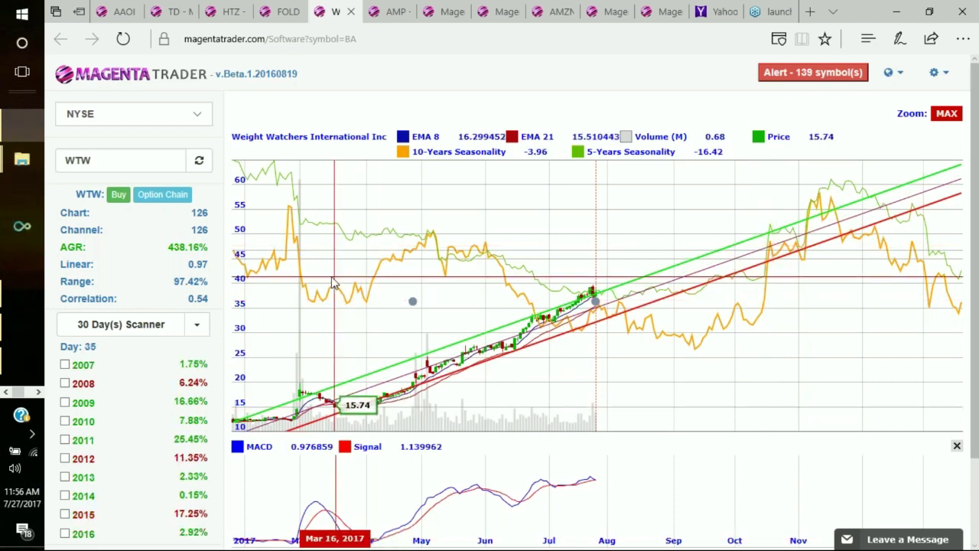
drag(333, 283, 651, 358)
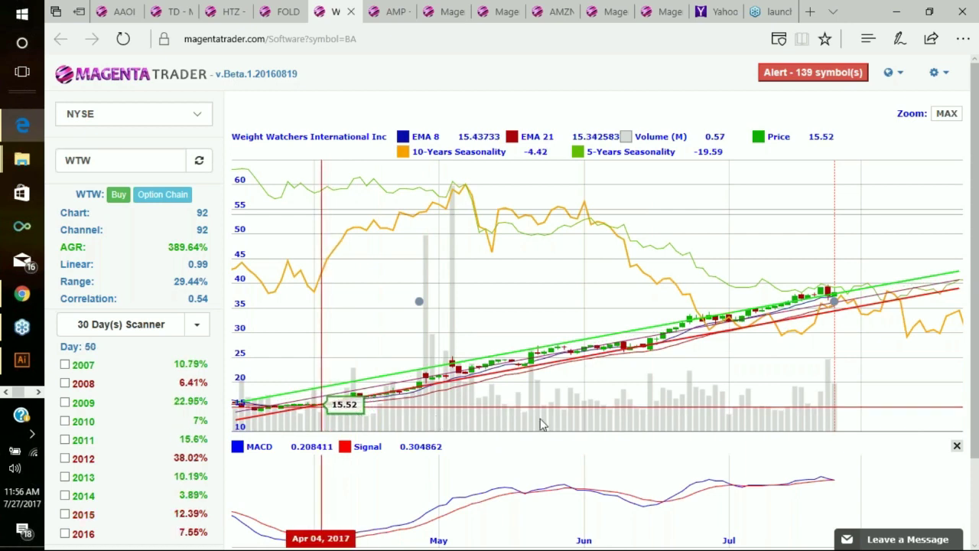
Zoom the WTW chart to the range from April 5 to early August 2017
click(331, 322)
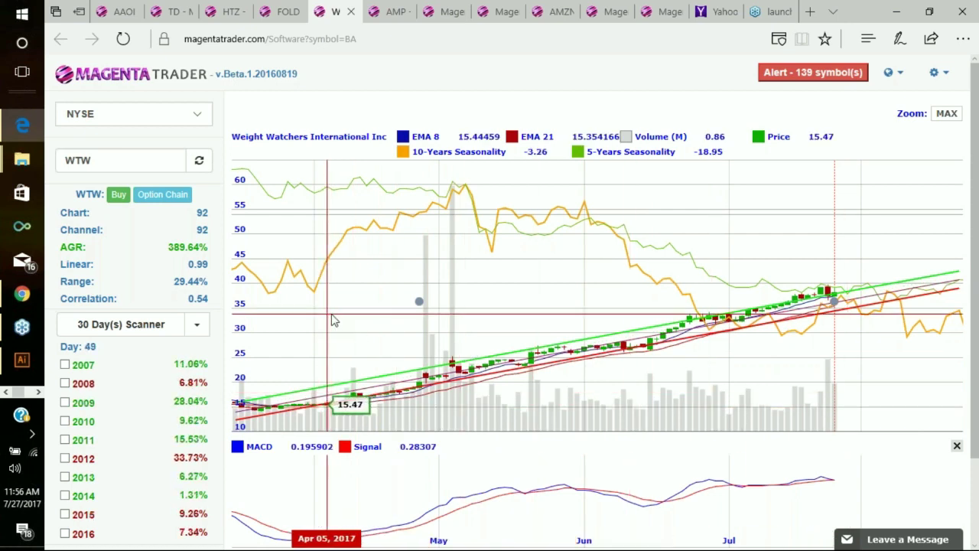
click(862, 313)
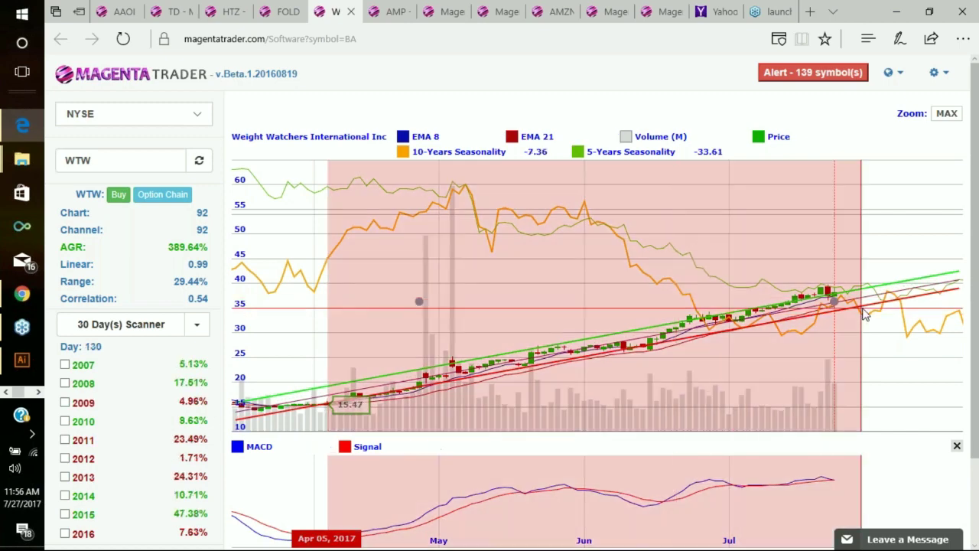
click(878, 315)
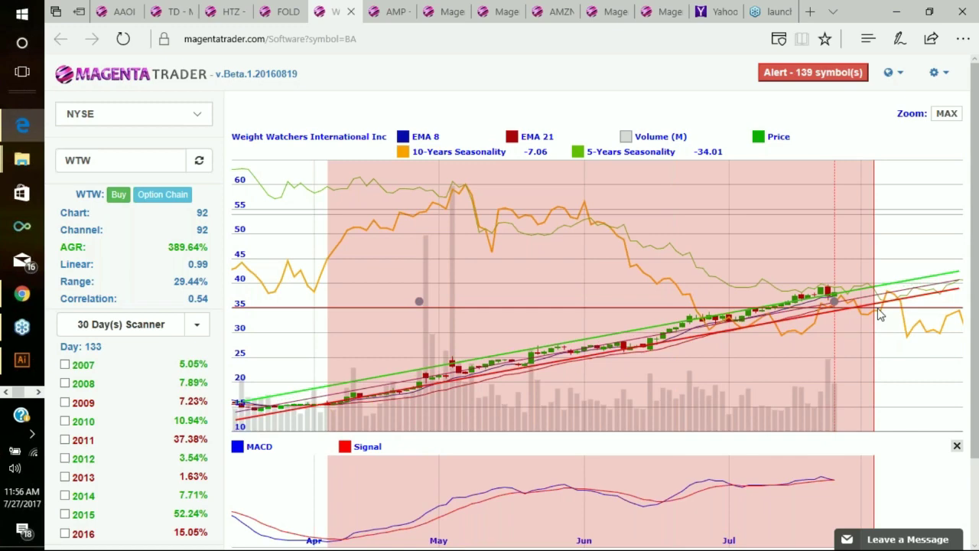
click(879, 315)
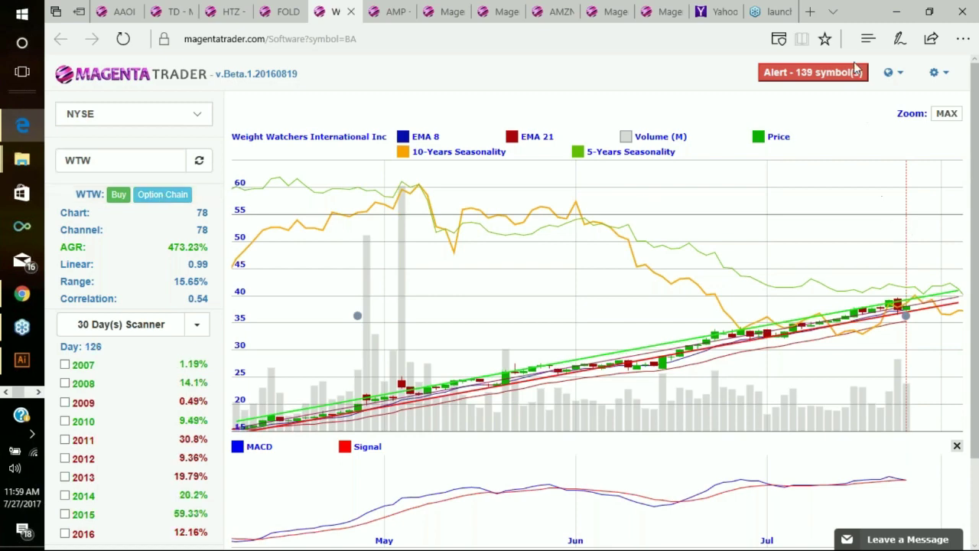
Open the AMZN chart and run the Variable Scanner with the minimum and maximum left blank
click(561, 13)
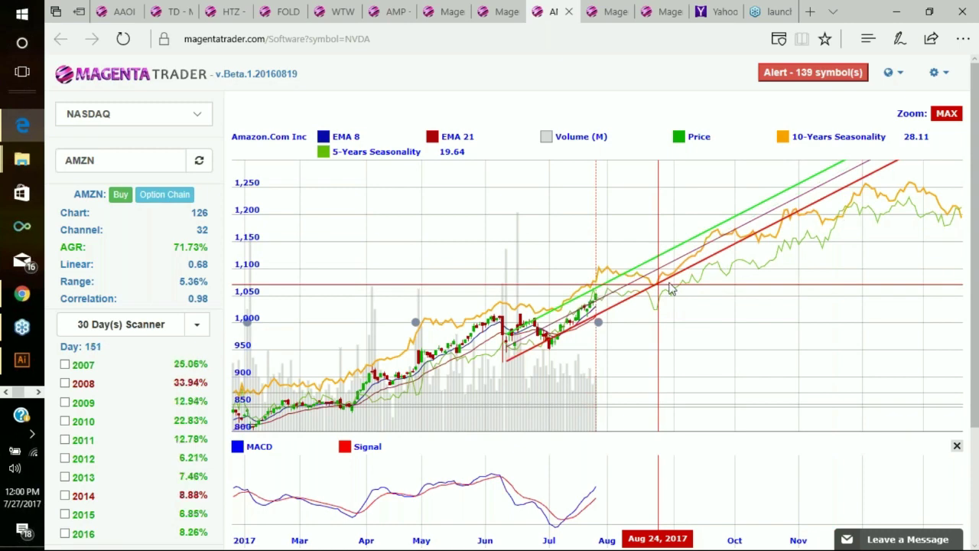
drag(975, 211, 959, 273)
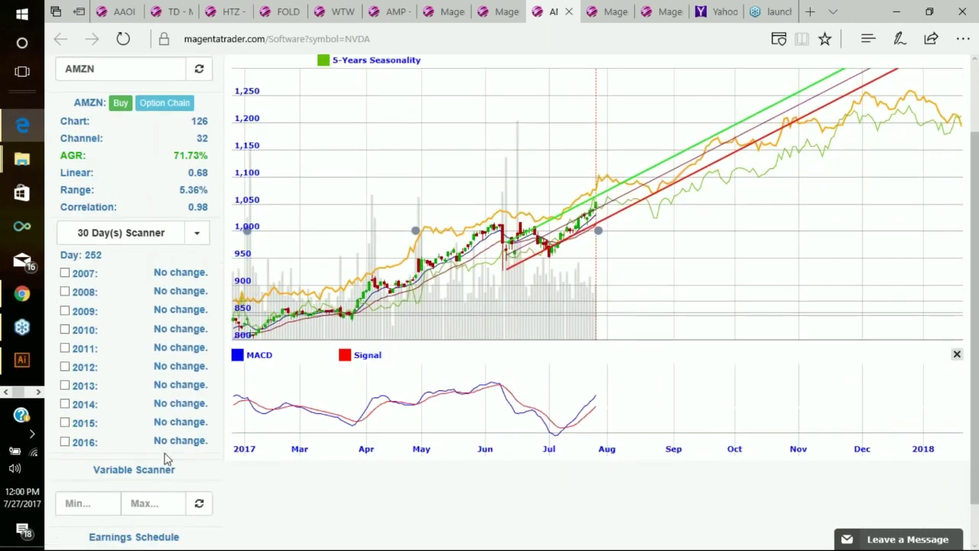
click(199, 520)
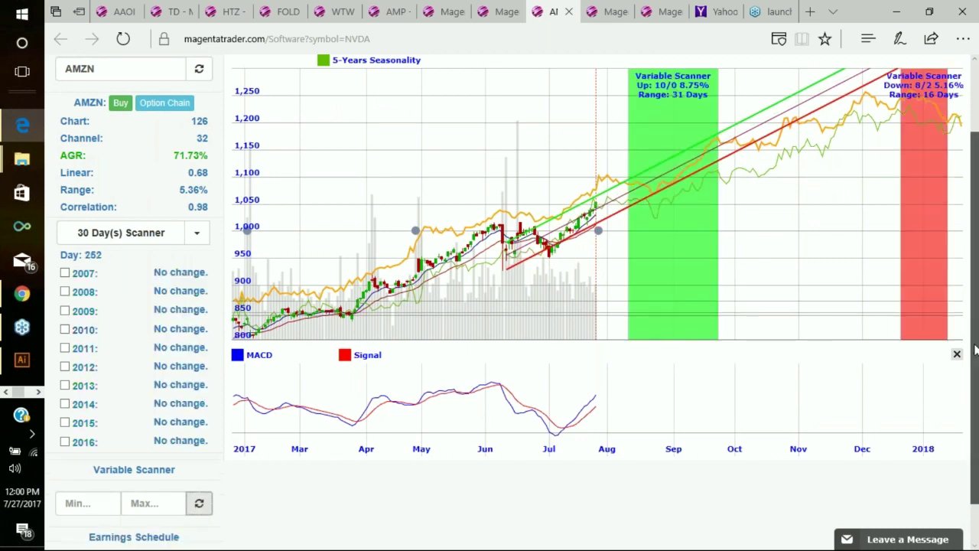
drag(975, 350, 970, 278)
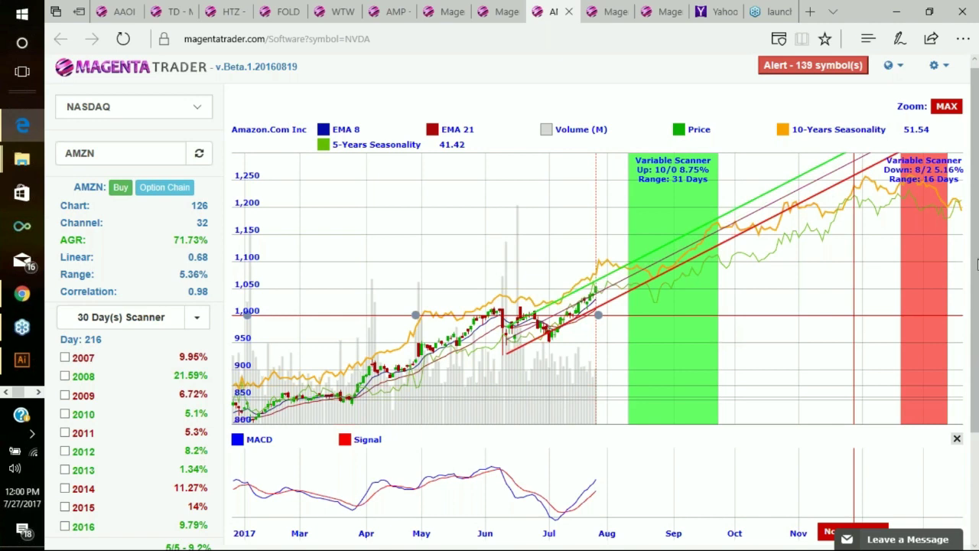
drag(976, 264, 976, 292)
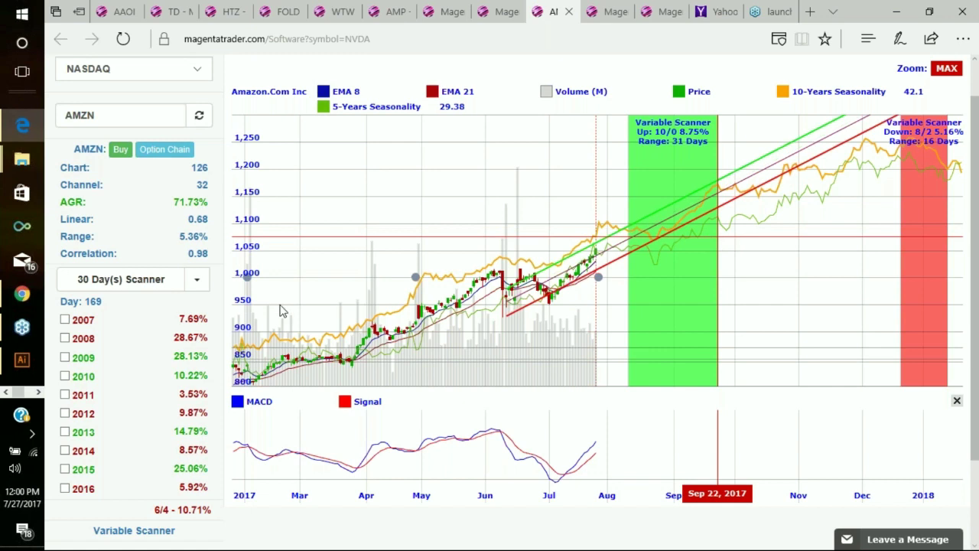
Set the AMZN day scanner period to 31 days
click(196, 281)
scroll(186, 397, down, 3)
scroll(186, 397, down, 5)
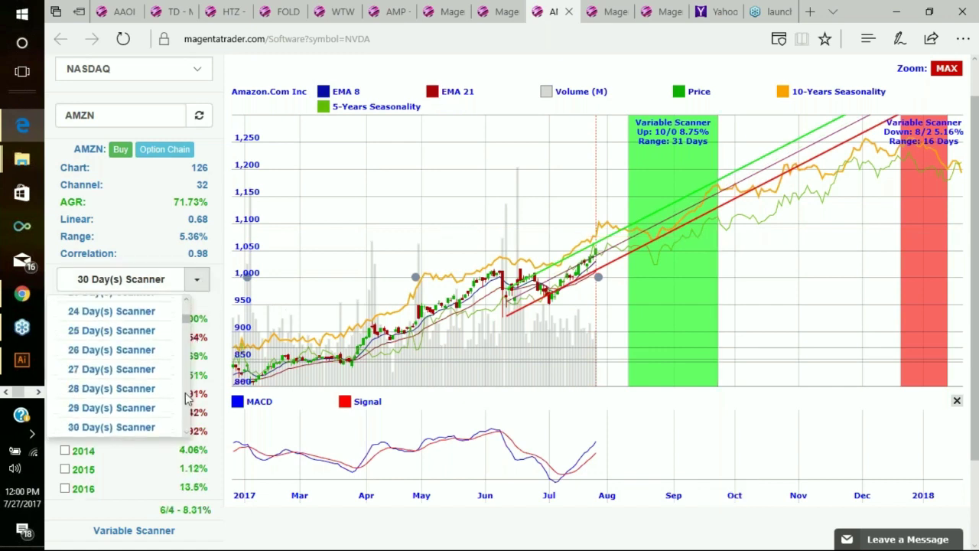
click(106, 396)
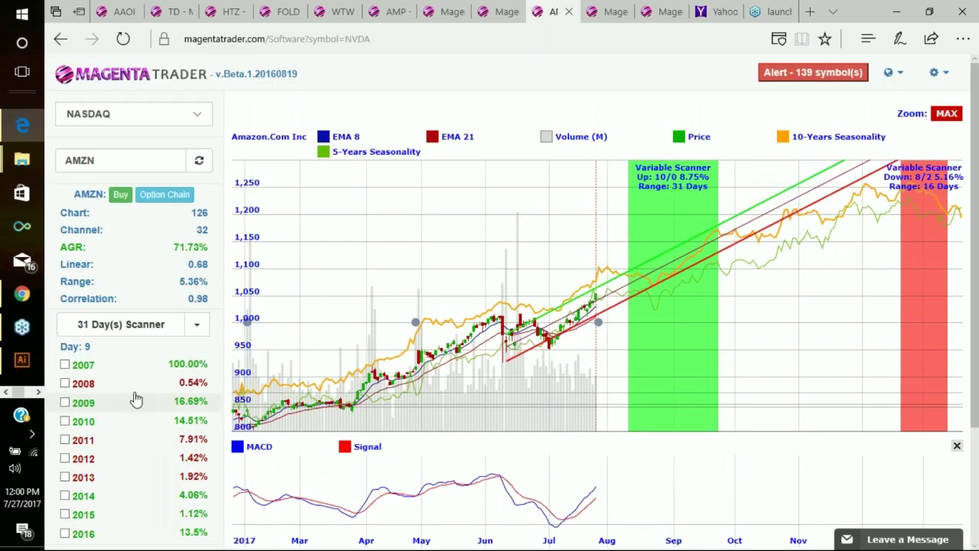
Zoom the AMZN chart to the range from the start of July to about August 8, 2017
scroll(976, 234, down, 1)
scroll(975, 233, down, 1)
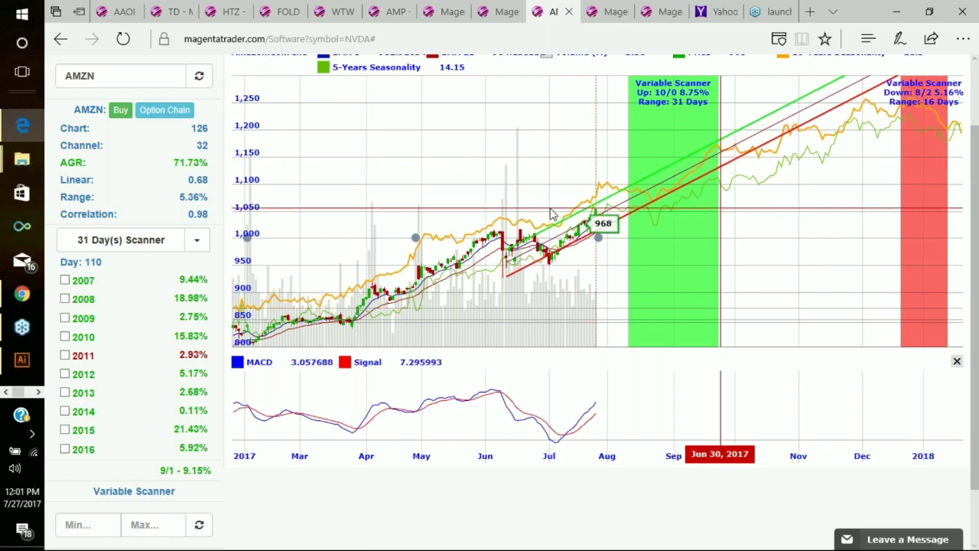
click(625, 212)
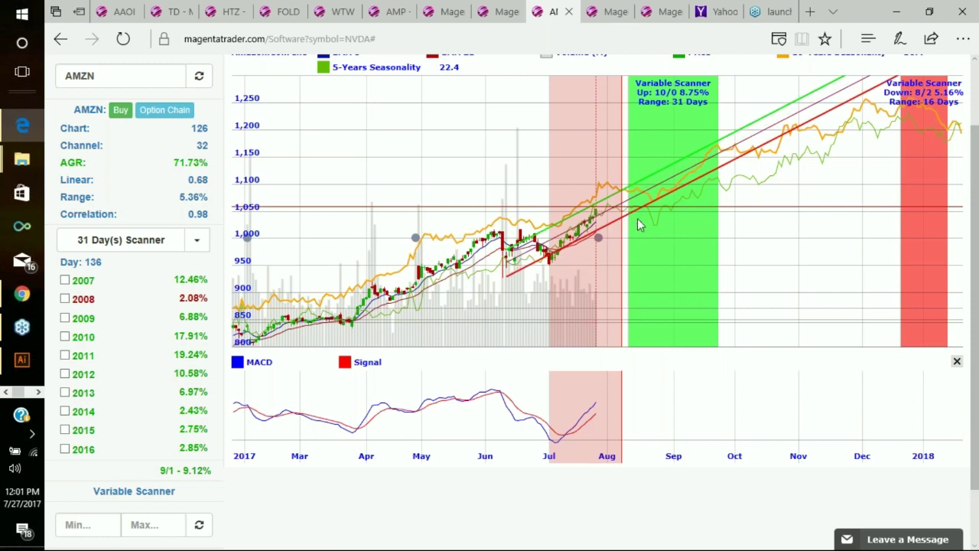
click(703, 231)
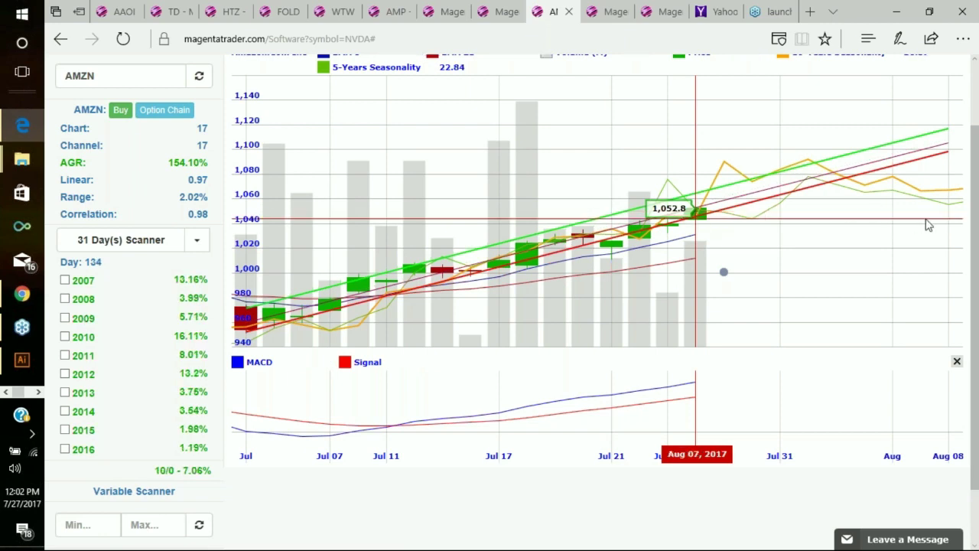
Review AMZN's earnings price movements for 2017-07-27, also in chronological order, and close the earnings window
scroll(971, 221, up, 1)
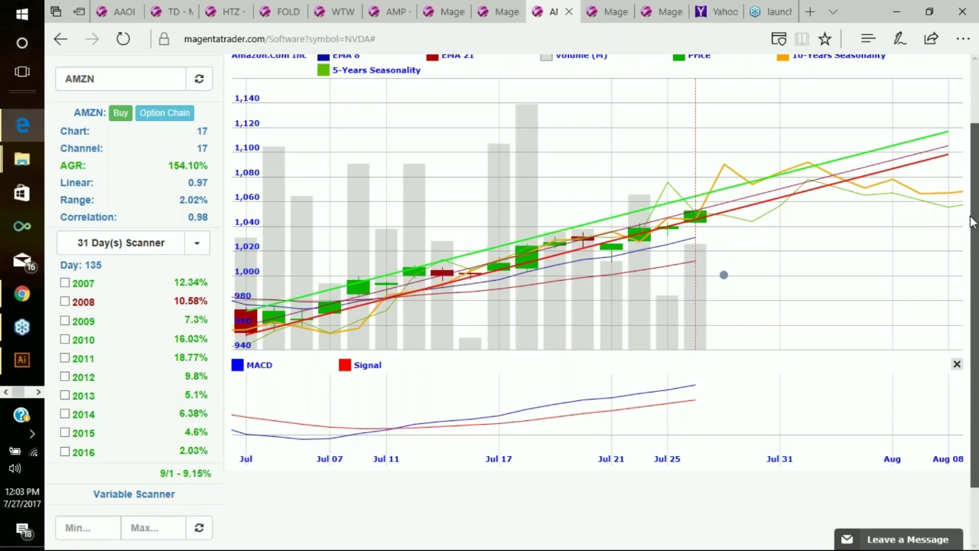
scroll(972, 221, up, 2)
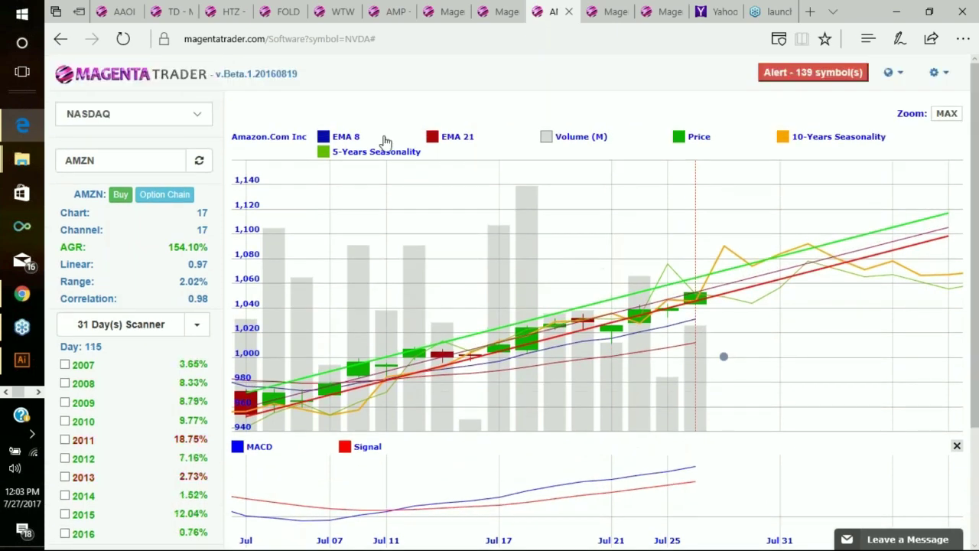
click(903, 80)
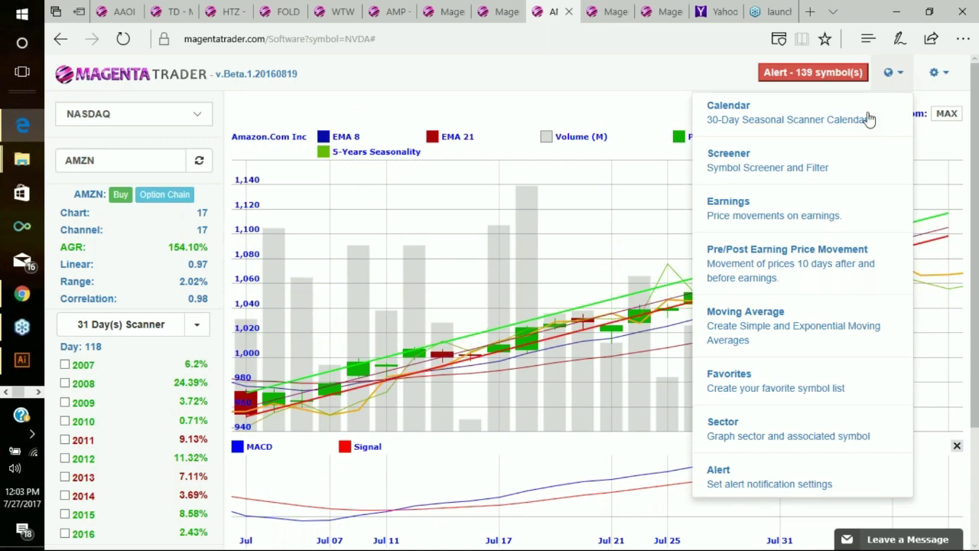
click(736, 210)
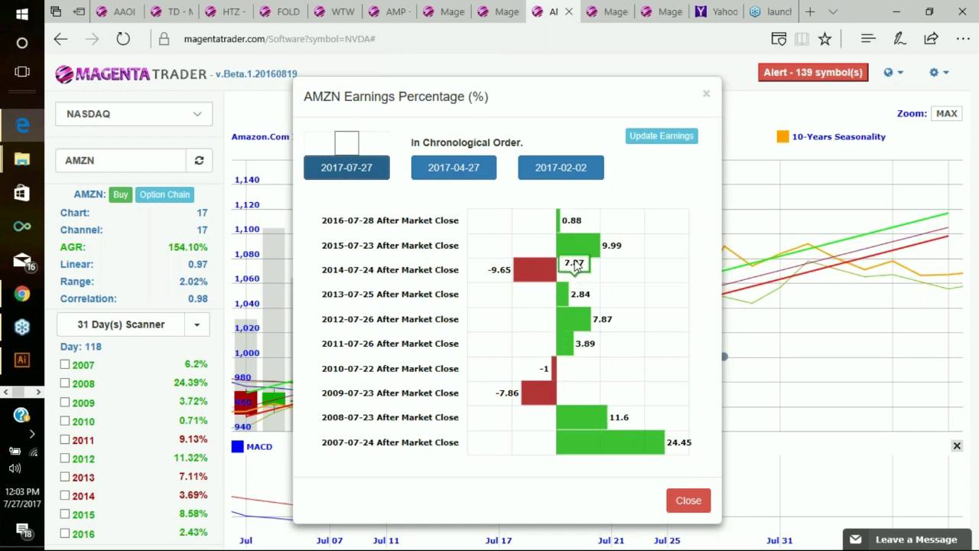
click(346, 144)
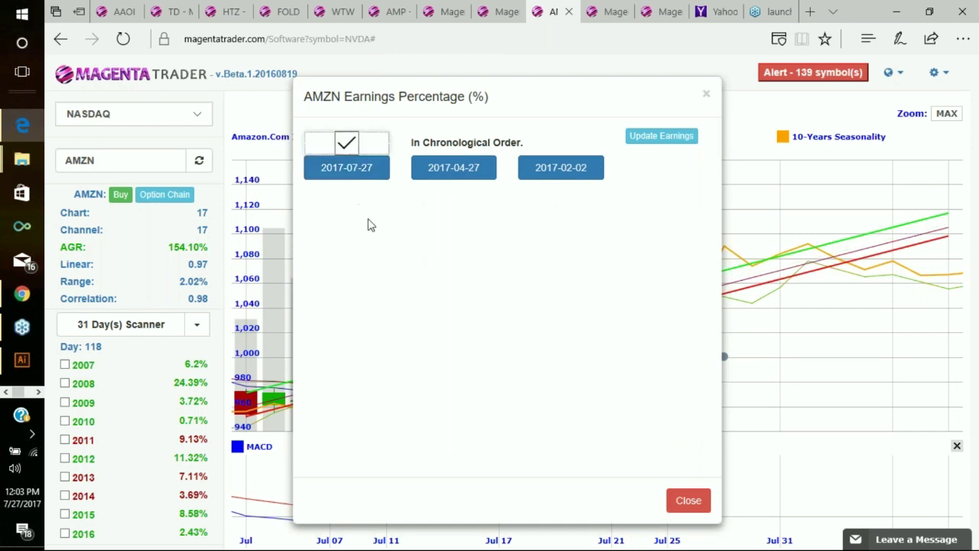
click(346, 170)
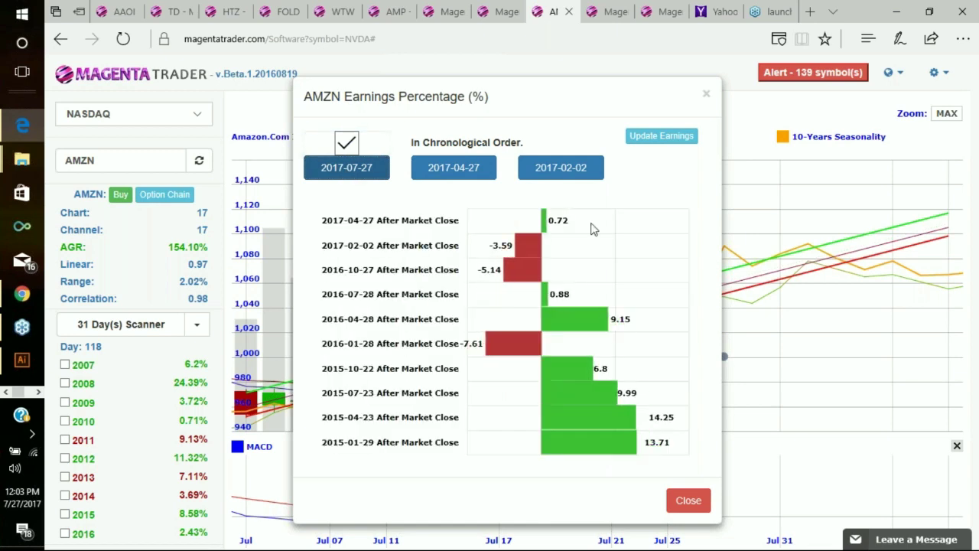
click(706, 94)
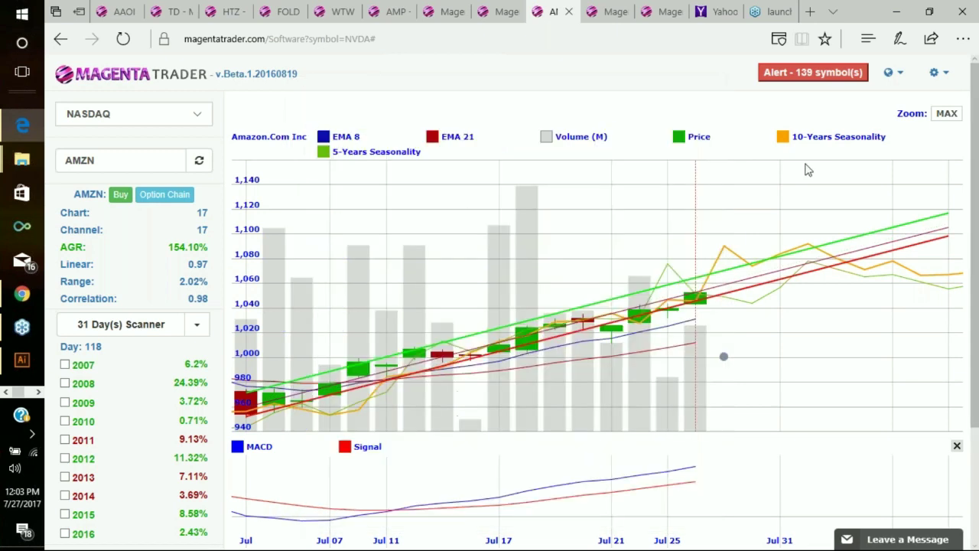
Review AMZN's pre/post earnings price movement for 2017-07-27 as a table and as a graph, and close the window
click(893, 72)
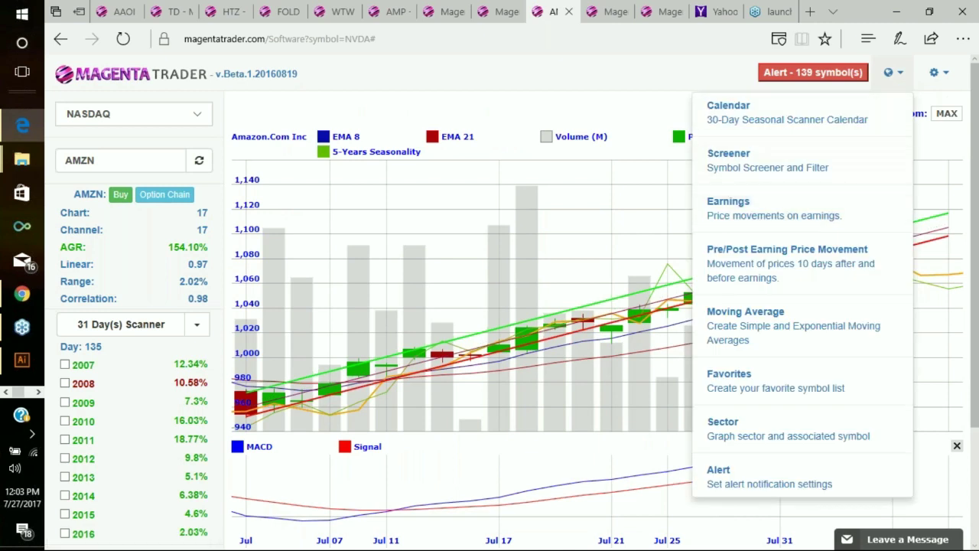
click(769, 257)
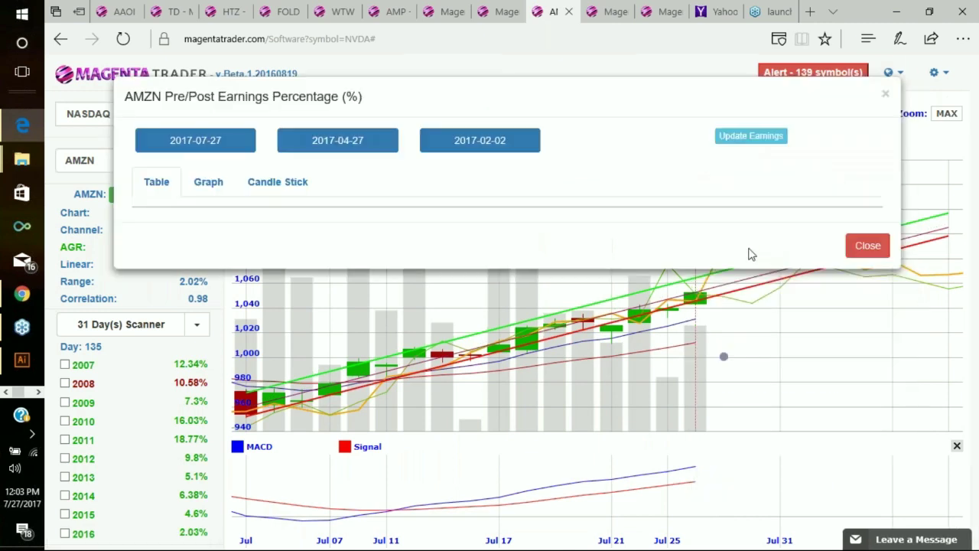
click(187, 142)
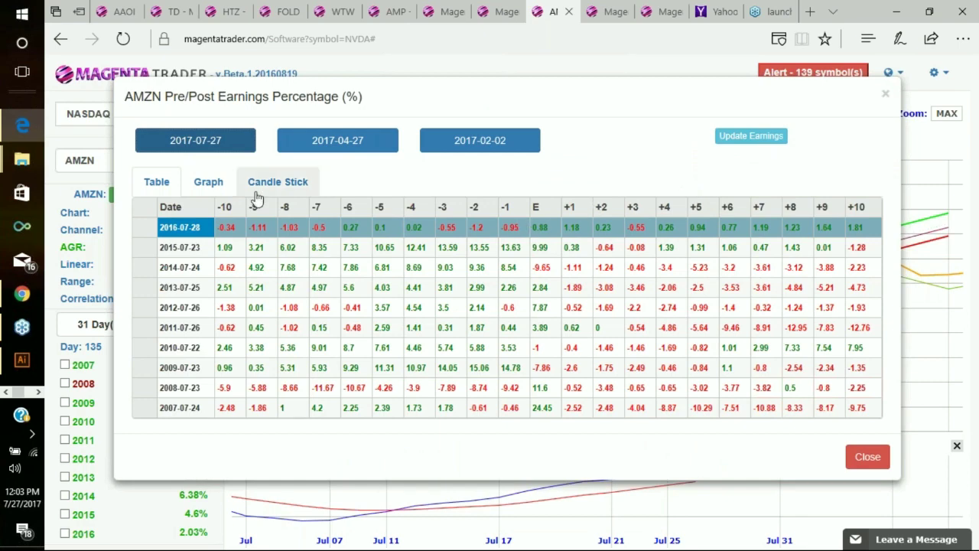
click(208, 182)
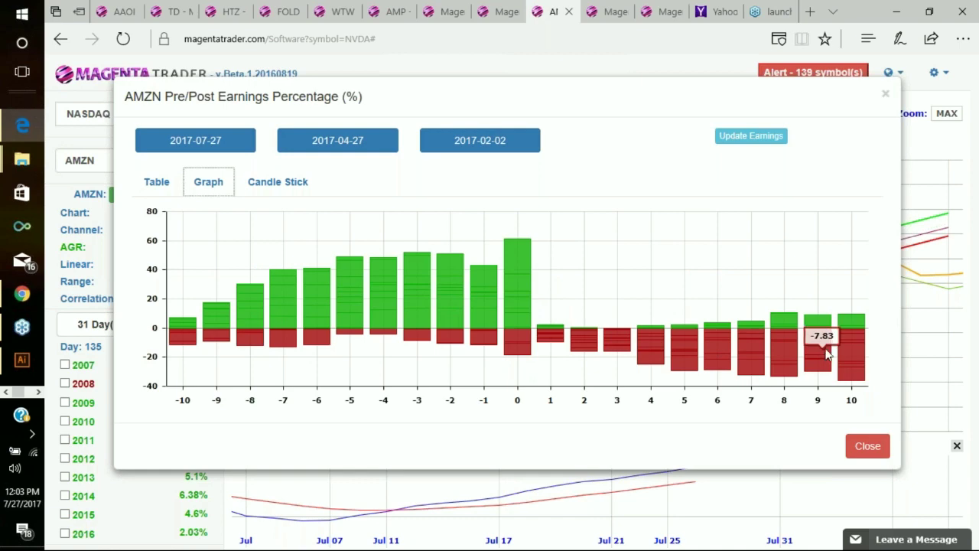
click(885, 94)
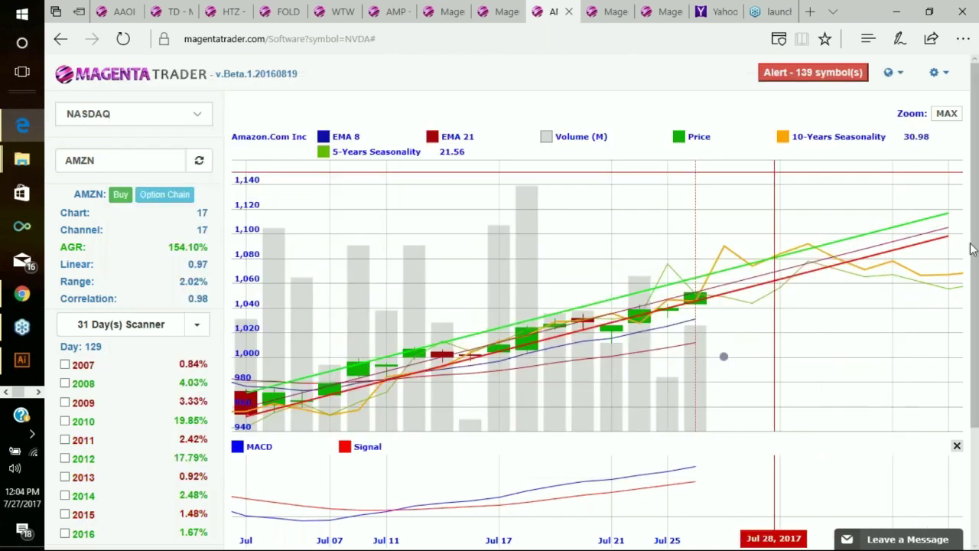
Open the 30-Day Seasonal Scanner Calendar and generate it for August 2017
click(896, 76)
click(731, 123)
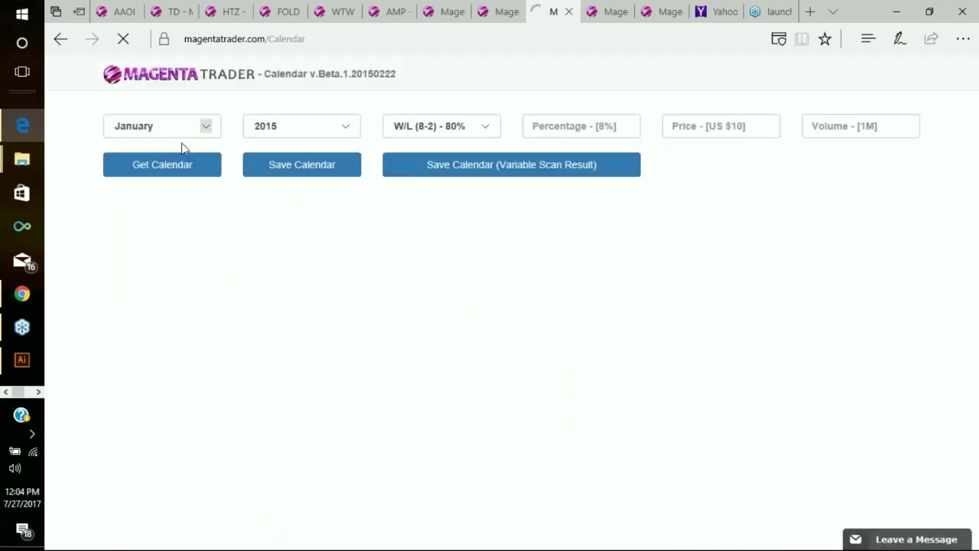
click(192, 133)
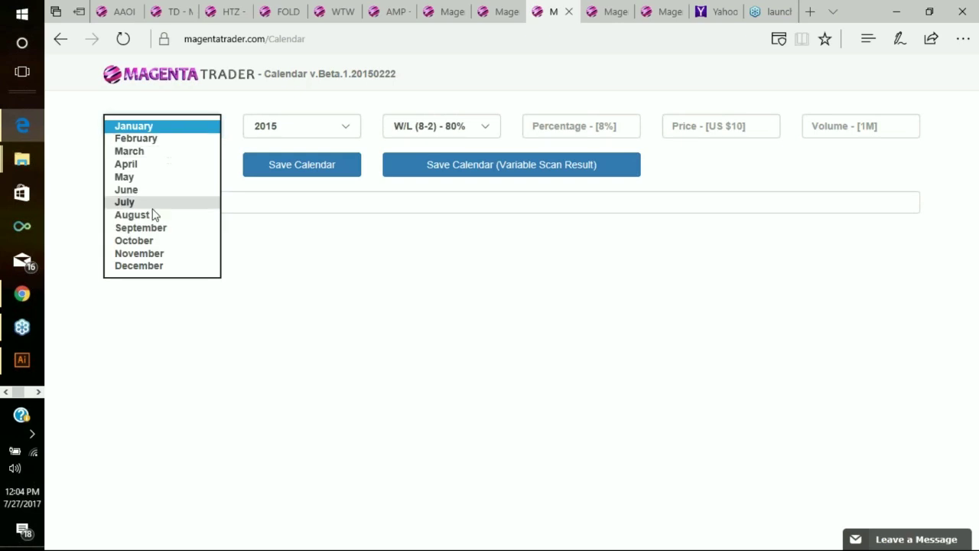
click(153, 214)
click(350, 128)
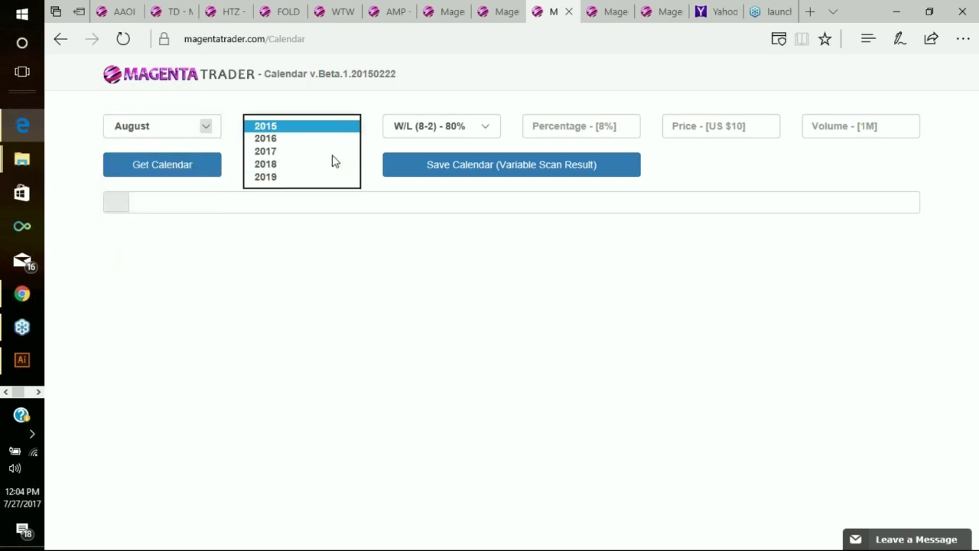
click(312, 155)
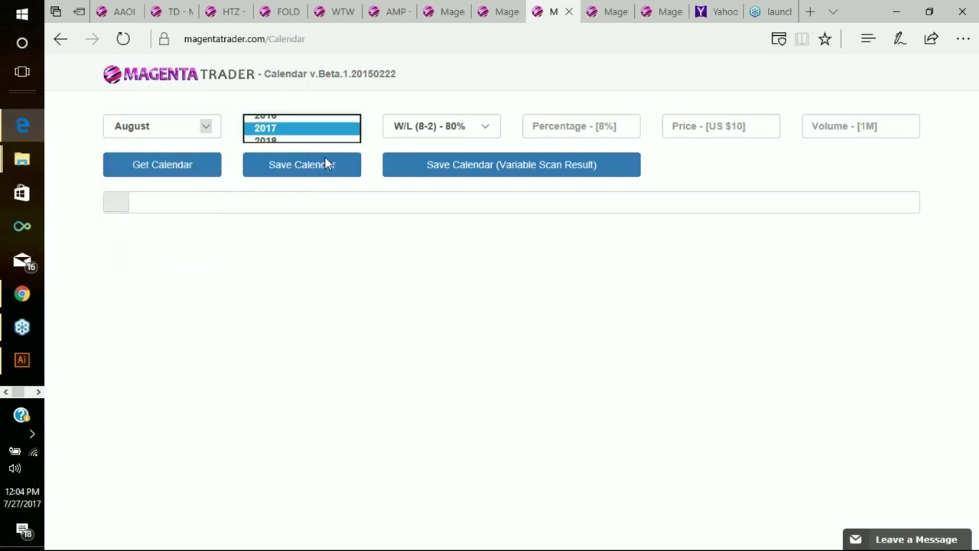
click(181, 169)
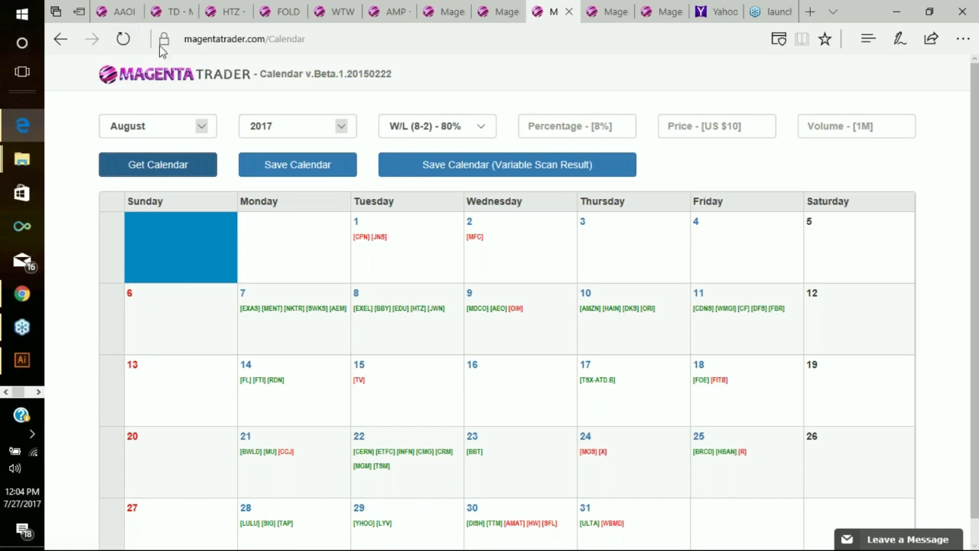
Leave the seasonal calendar and open the Symbol Screener and Filter tool
click(71, 42)
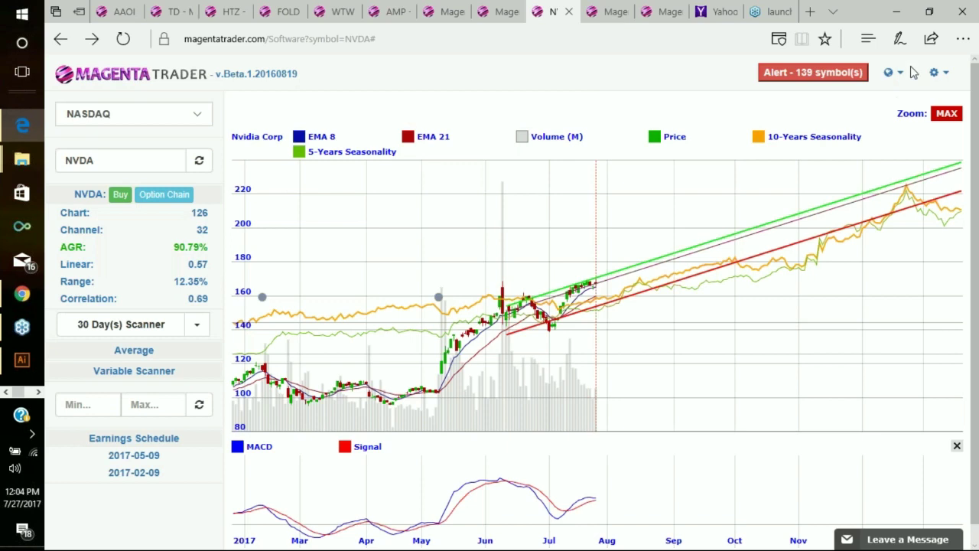
click(901, 75)
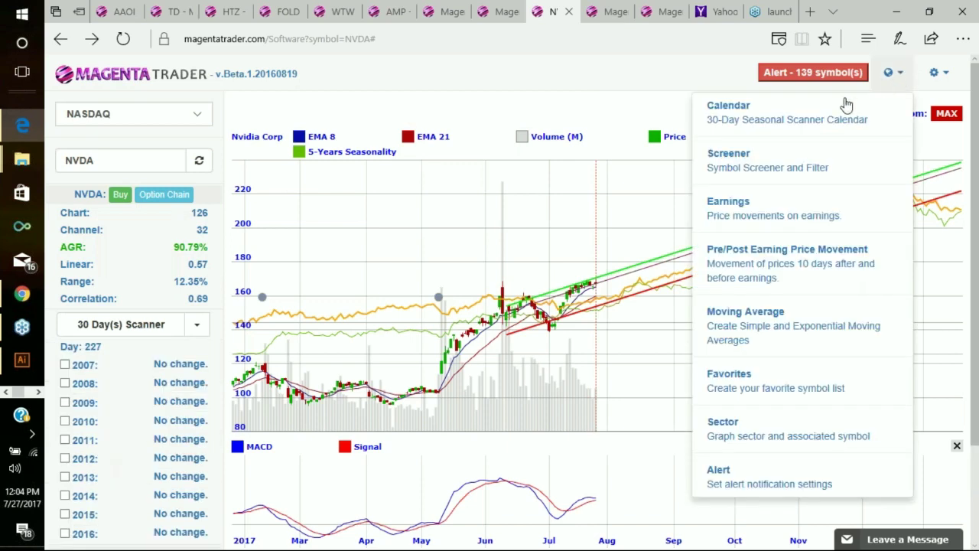
click(732, 161)
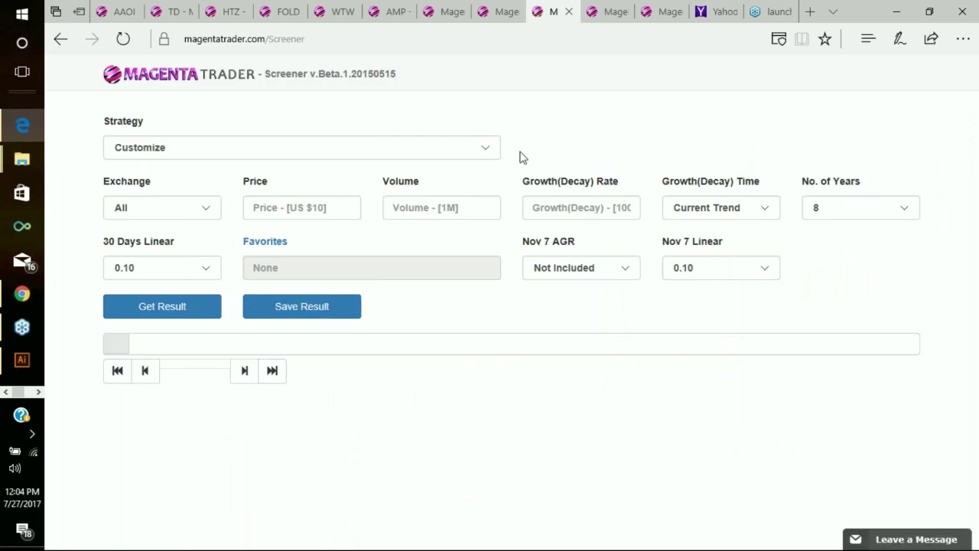
Run the screener with the Magenta Early Up strategy on the shared favorites list For Variable Scanning
click(486, 150)
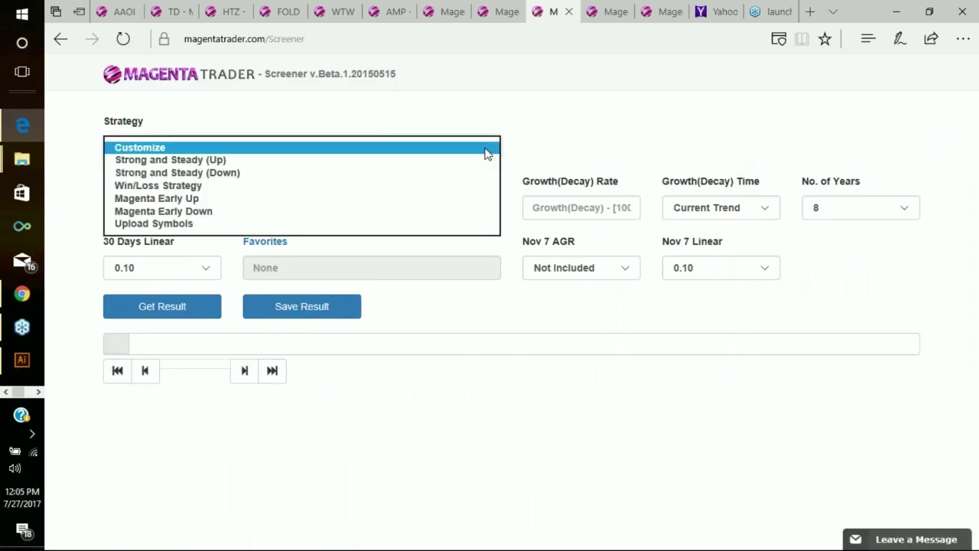
click(331, 204)
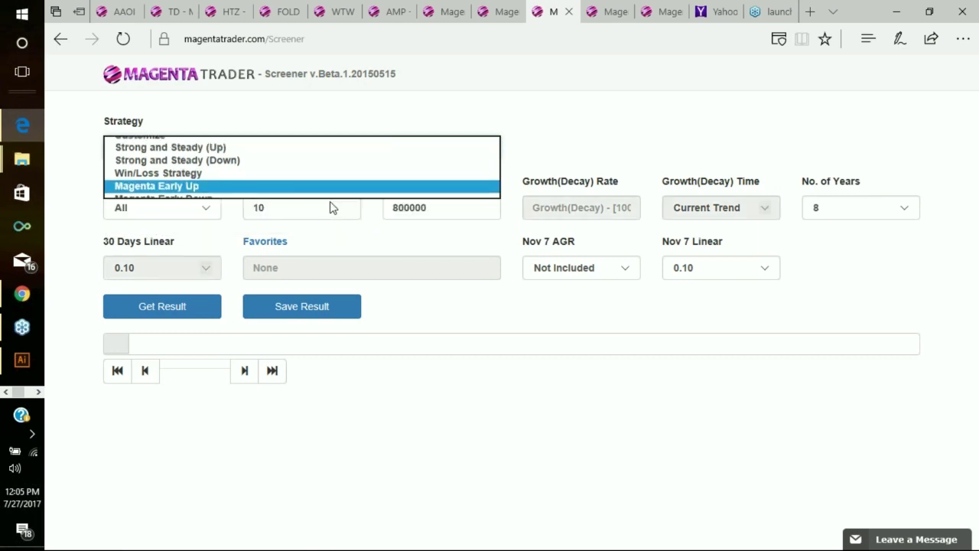
click(263, 243)
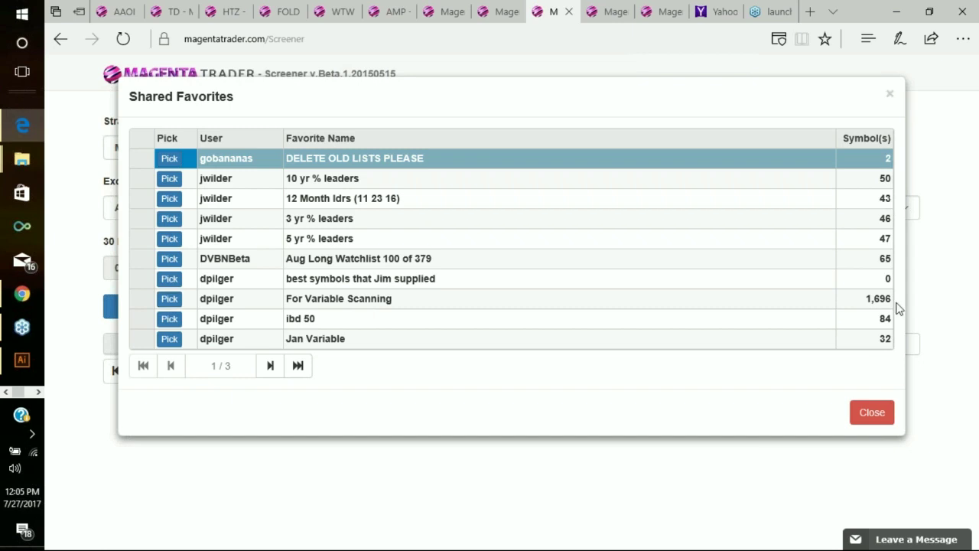
click(170, 300)
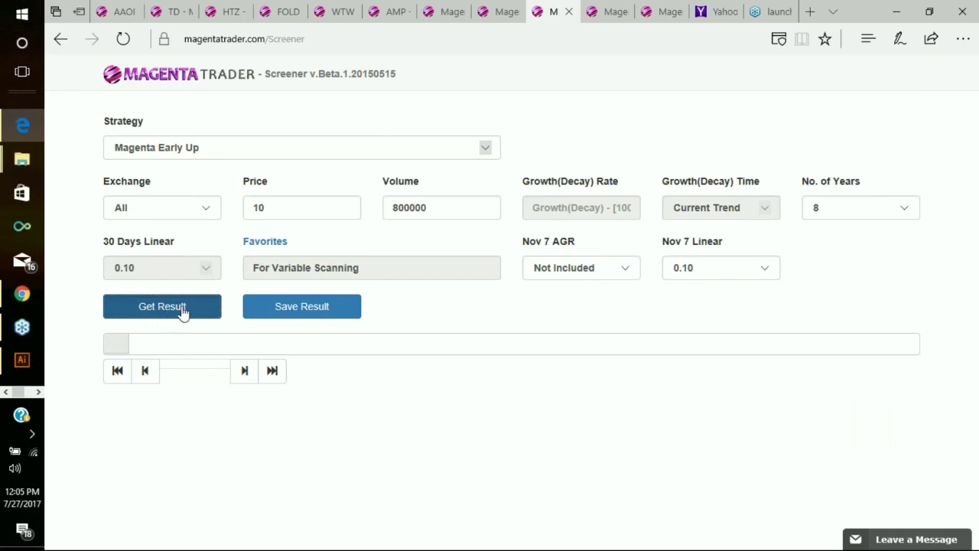
click(182, 310)
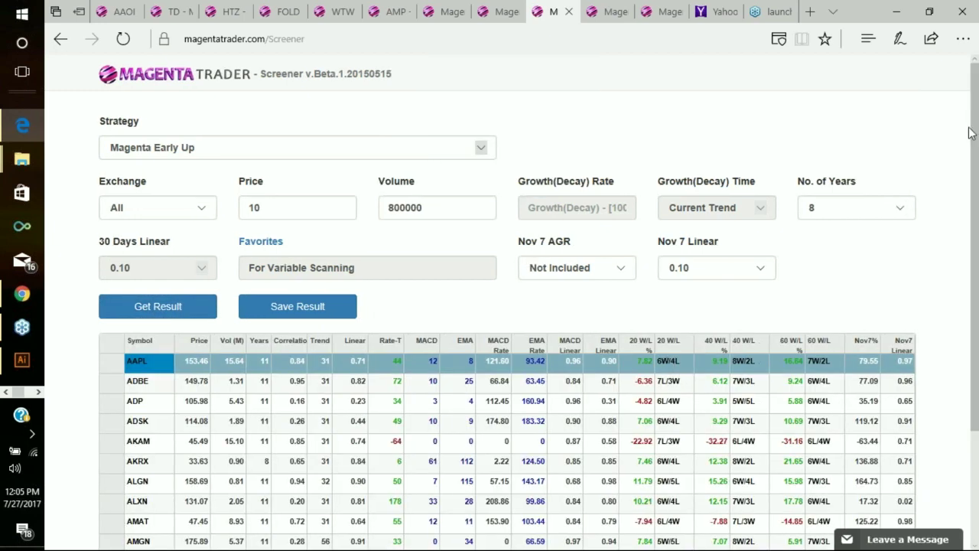
Sort the screener results by MACD Rate from highest to lowest and go to the second results page
drag(975, 132, 967, 249)
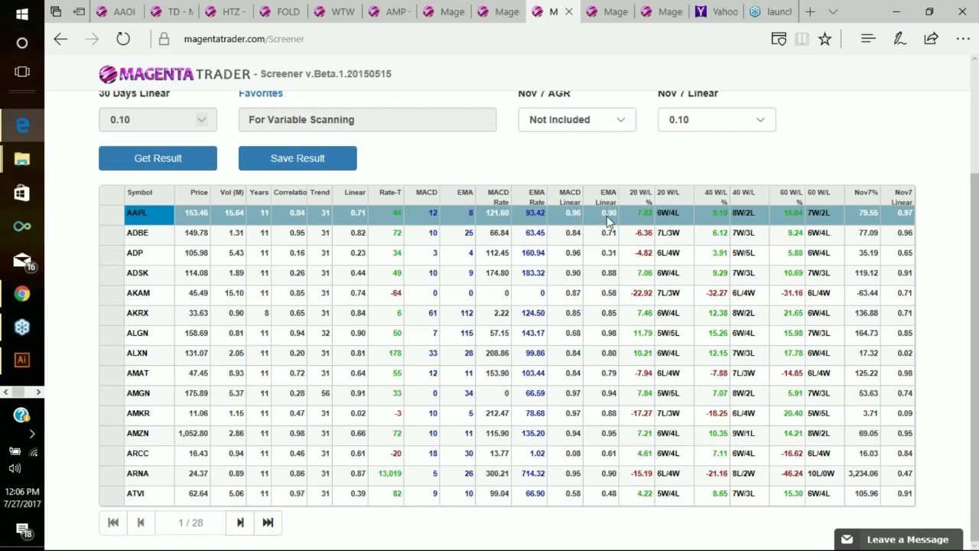
click(641, 234)
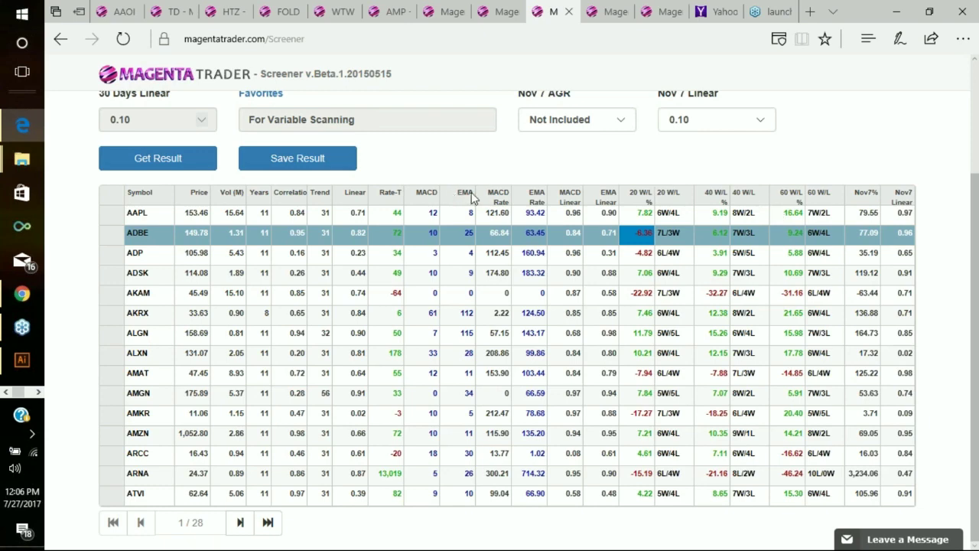
click(500, 196)
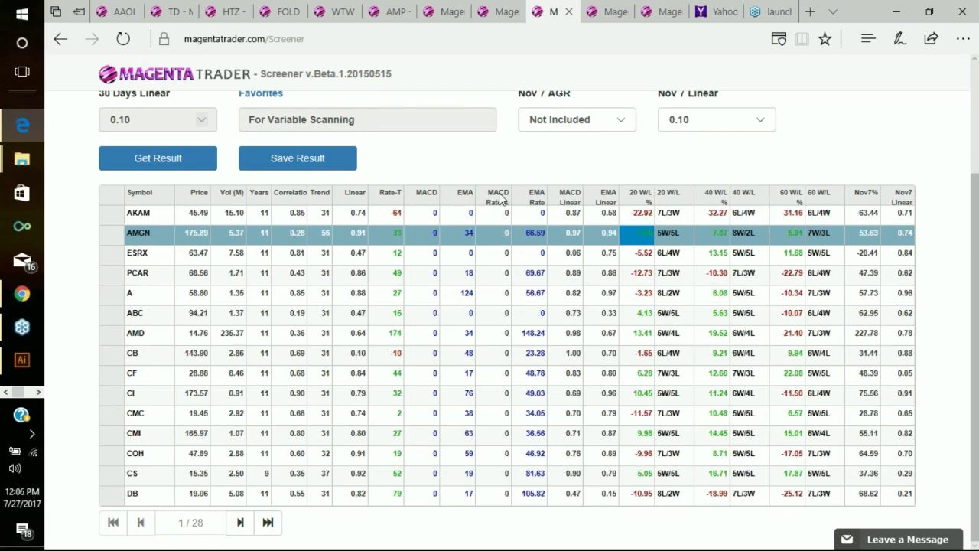
click(499, 196)
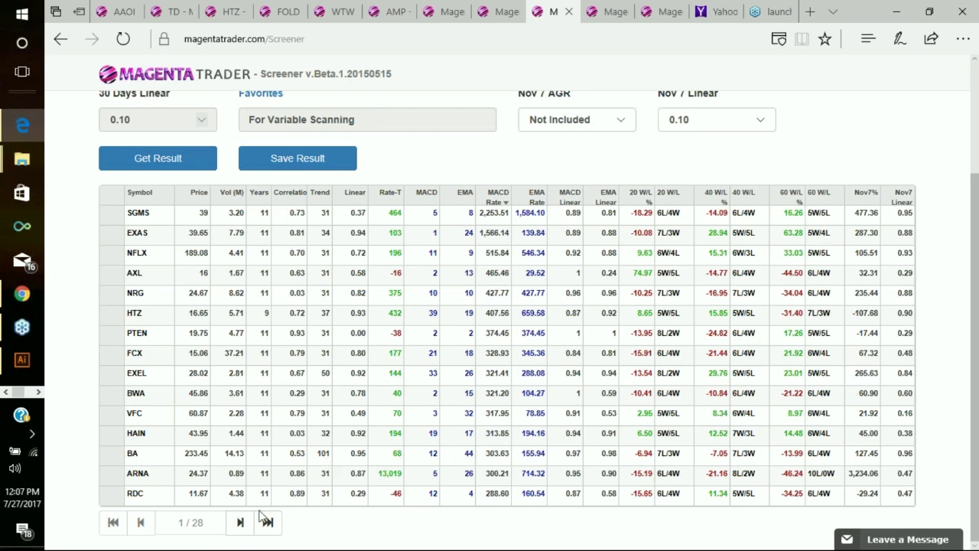
click(239, 527)
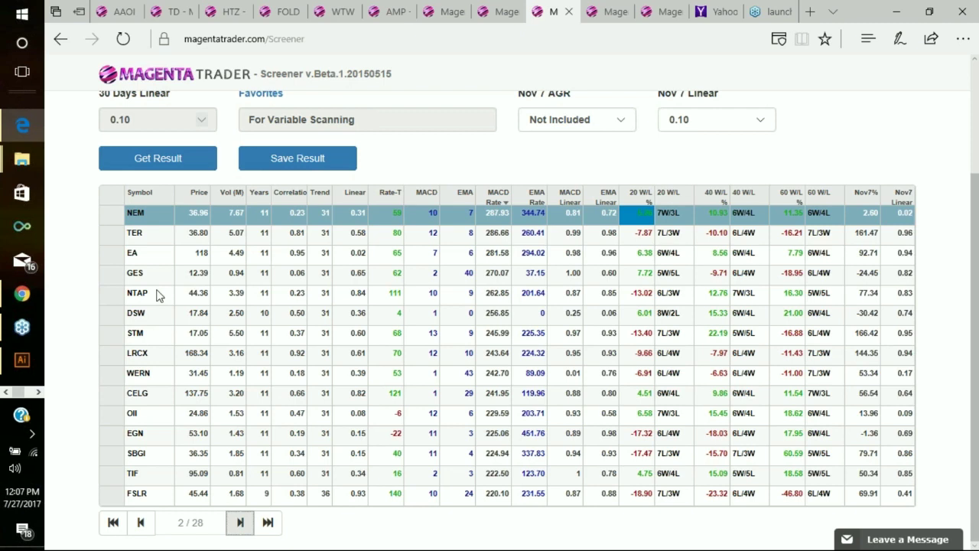
Sort the screener results by MACD Linear from highest to lowest
click(575, 198)
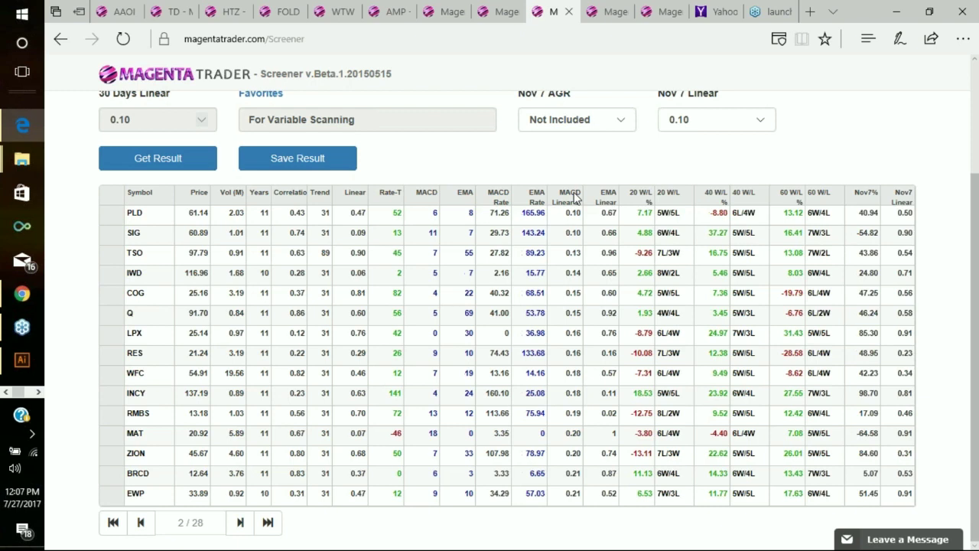
click(575, 198)
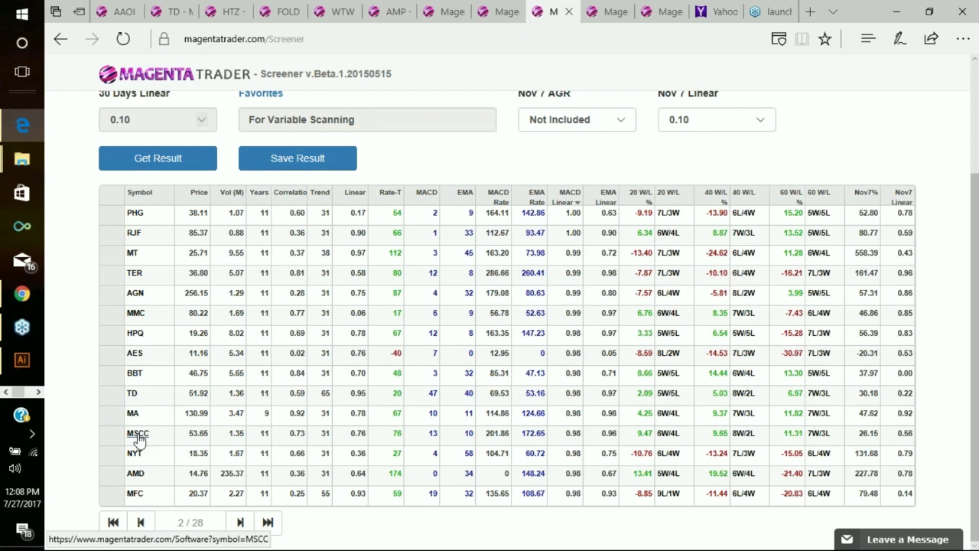
click(162, 455)
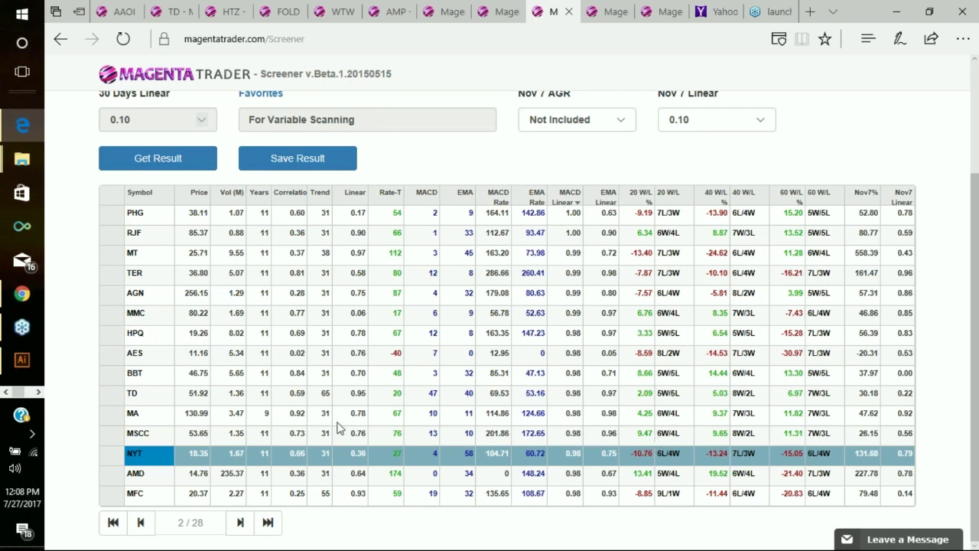
Open the MSCC chart from the screener results
mouse_move(448, 20)
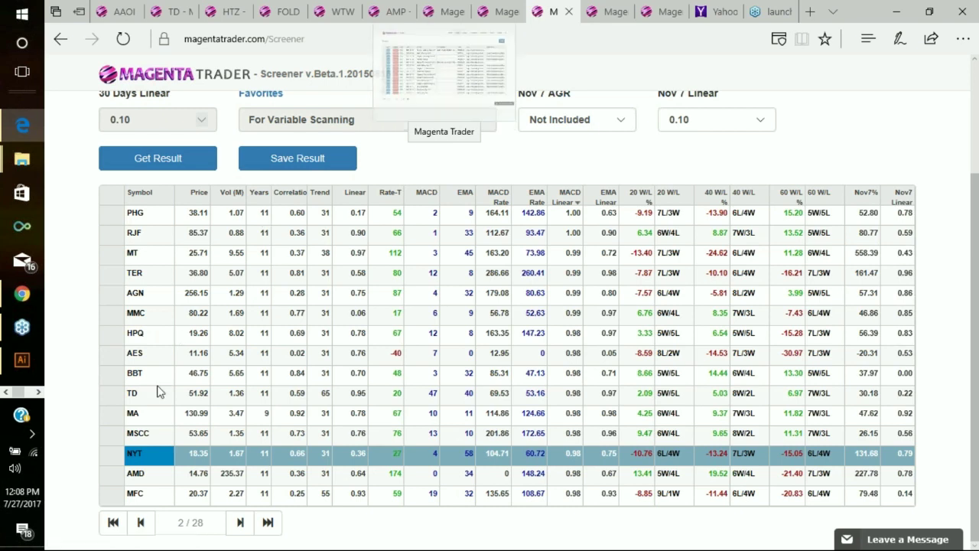
click(137, 439)
click(139, 438)
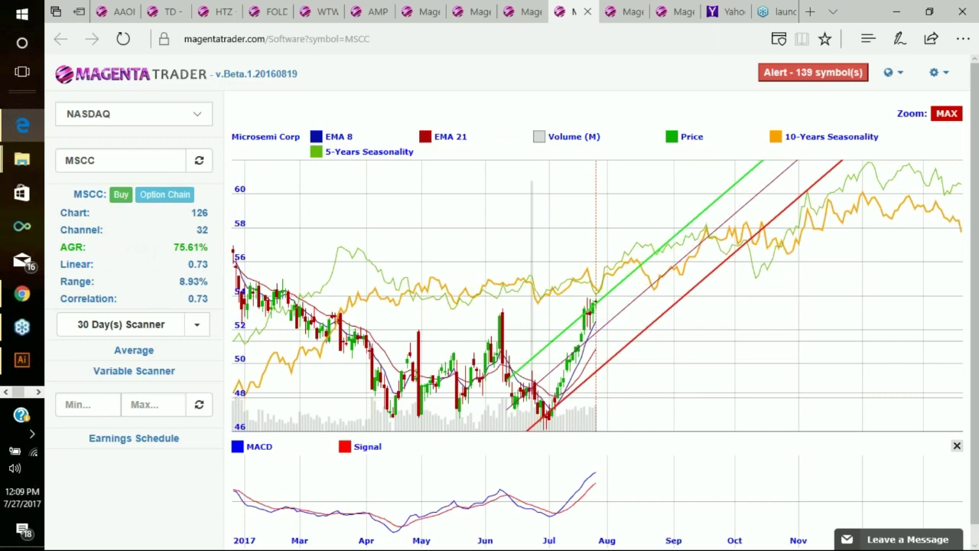
click(137, 439)
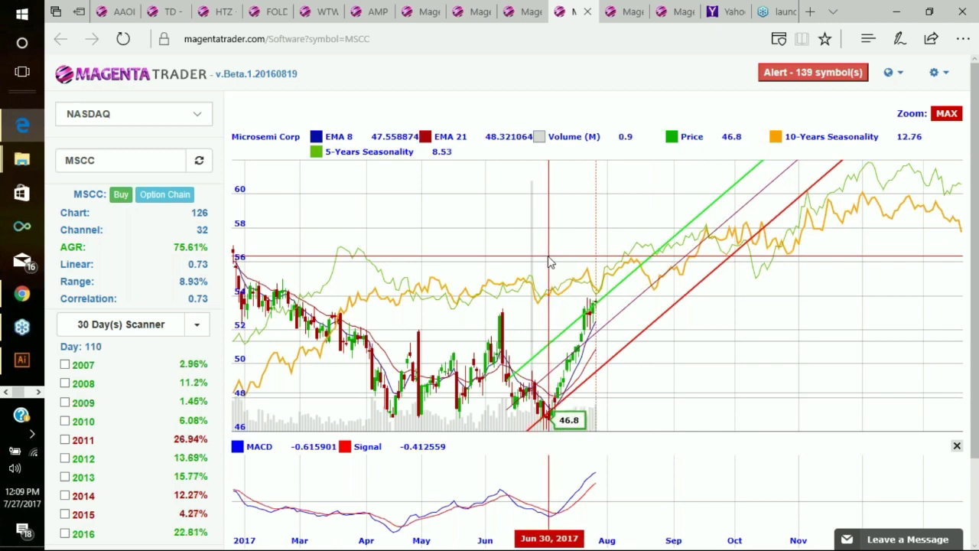
Zoom the MSCC chart to the range from June 30 to about September 1, 2017, and examine its price trend and channel
drag(547, 263, 676, 264)
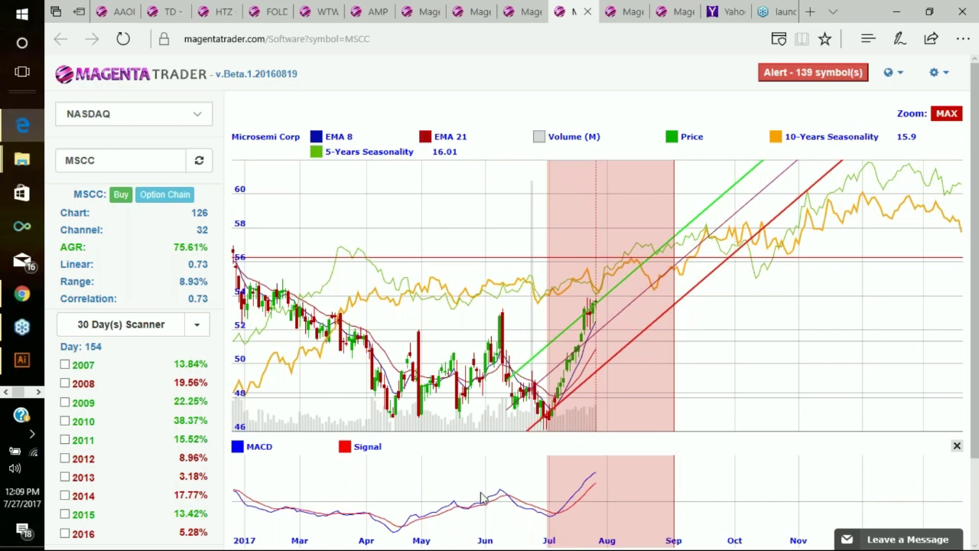
click(578, 523)
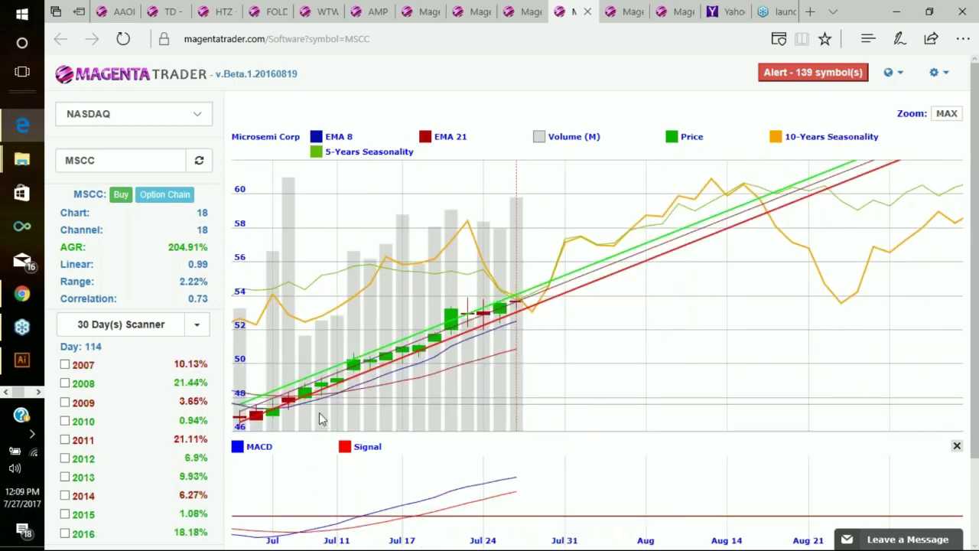
click(340, 394)
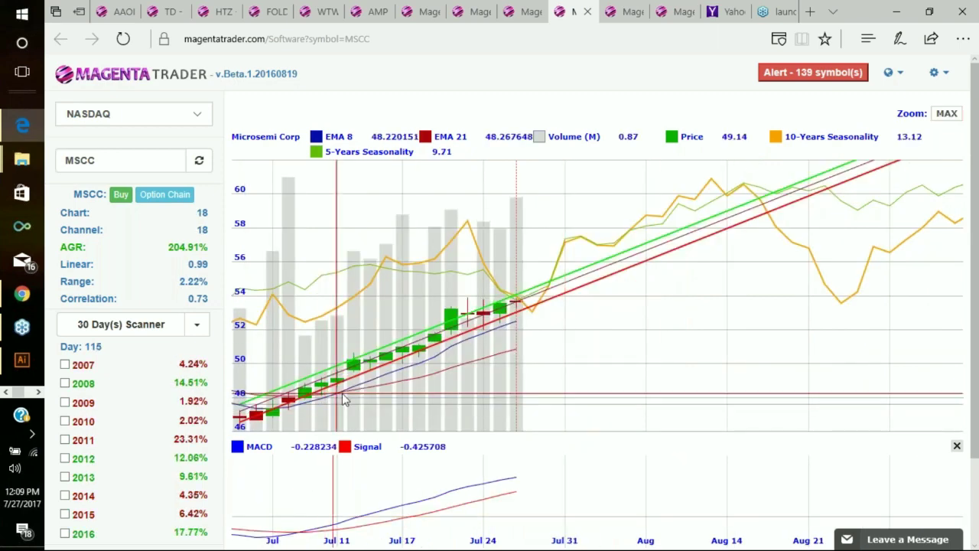
click(262, 410)
click(527, 301)
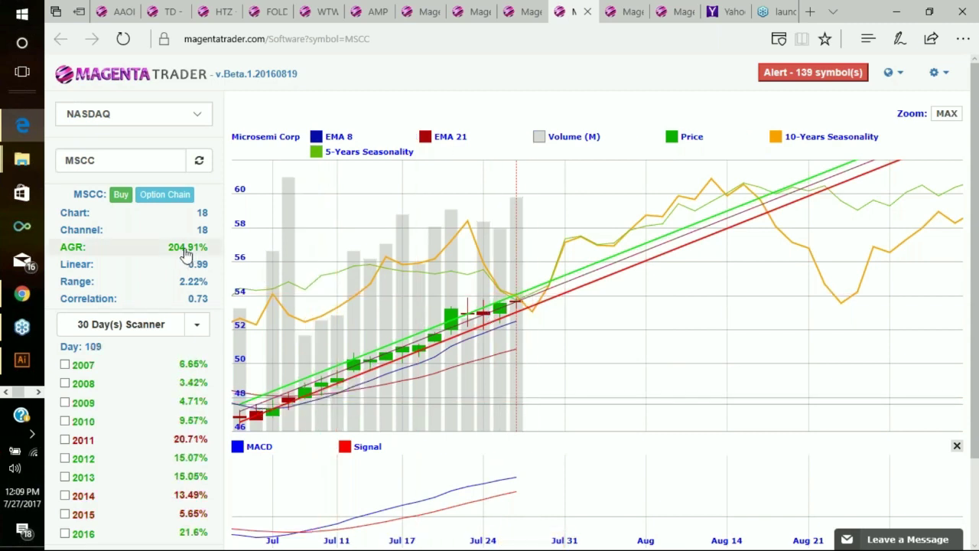
click(634, 375)
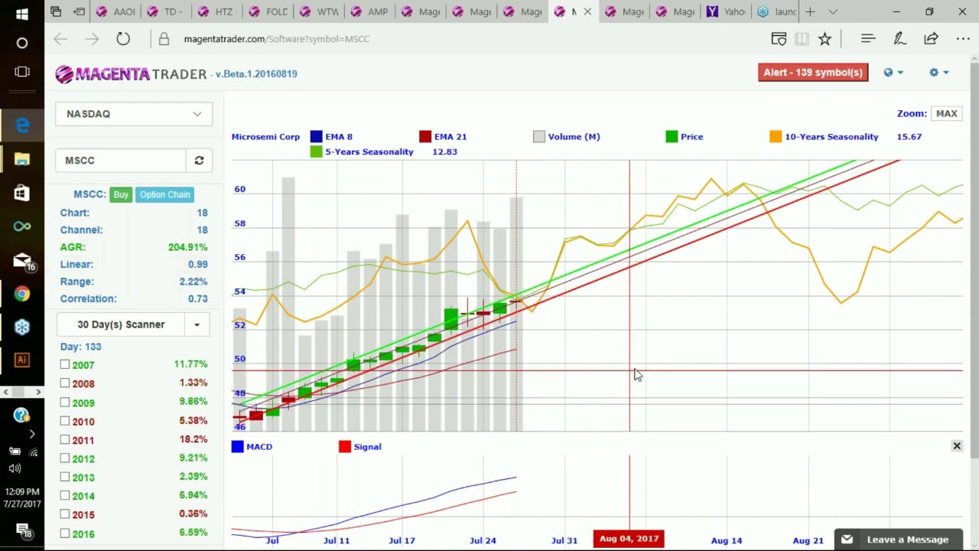
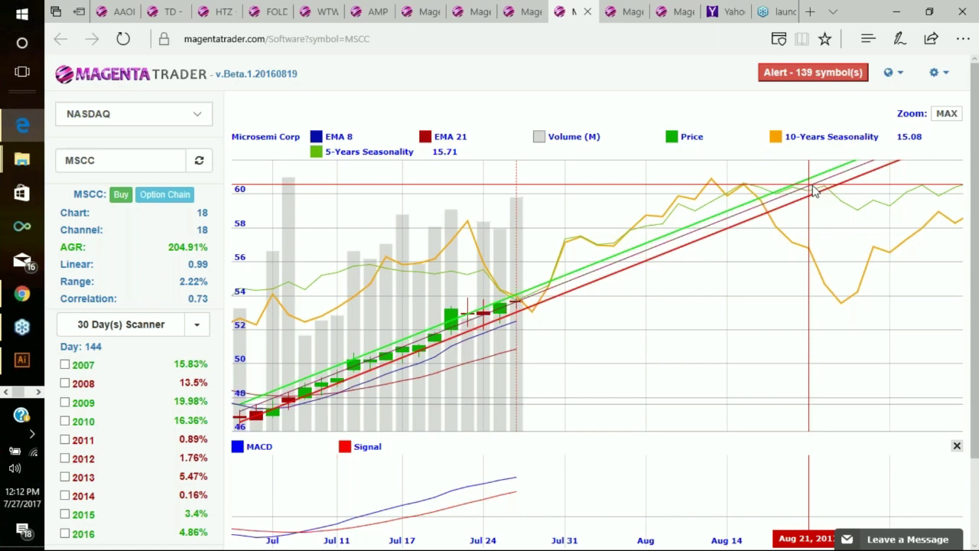
click(468, 313)
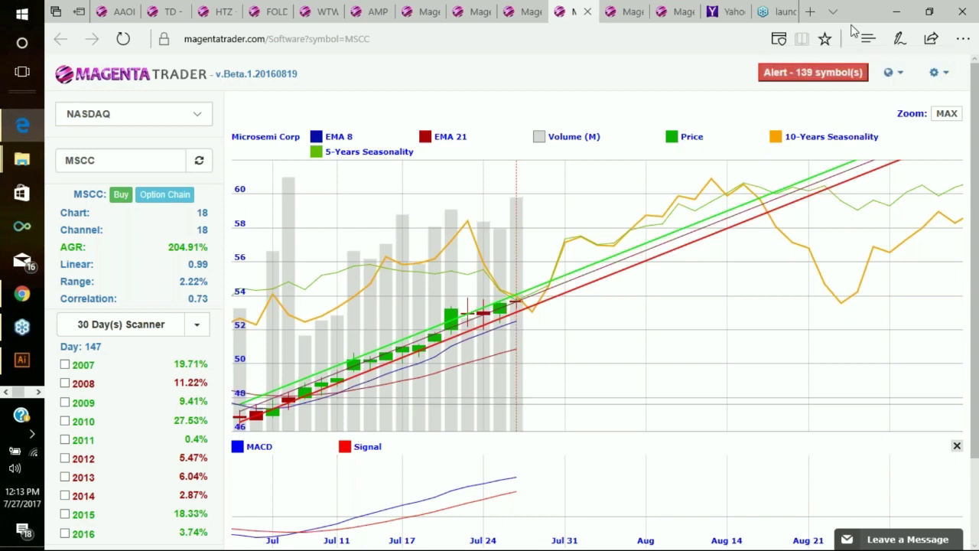
Switch to the Magenta Trader website, return to its home page and look through it down to the News section
click(666, 13)
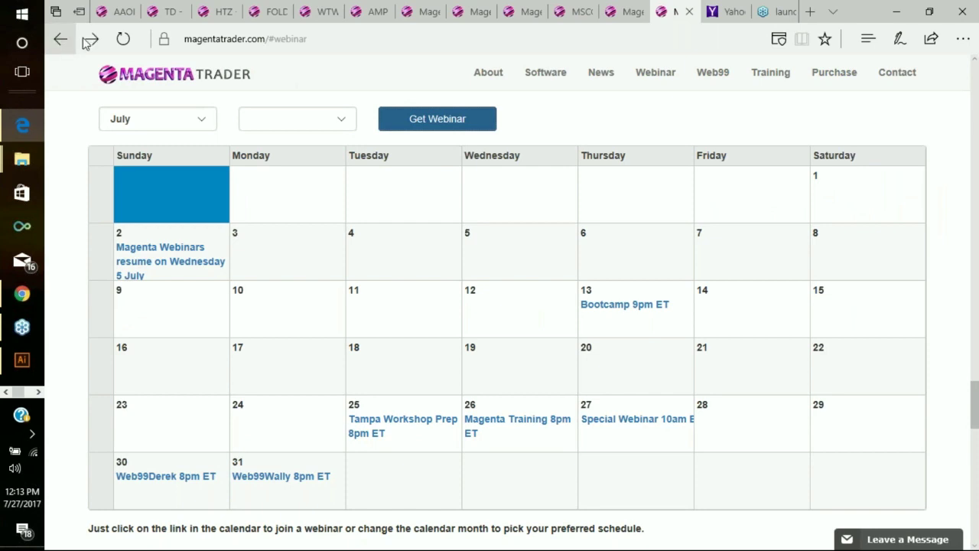
click(59, 40)
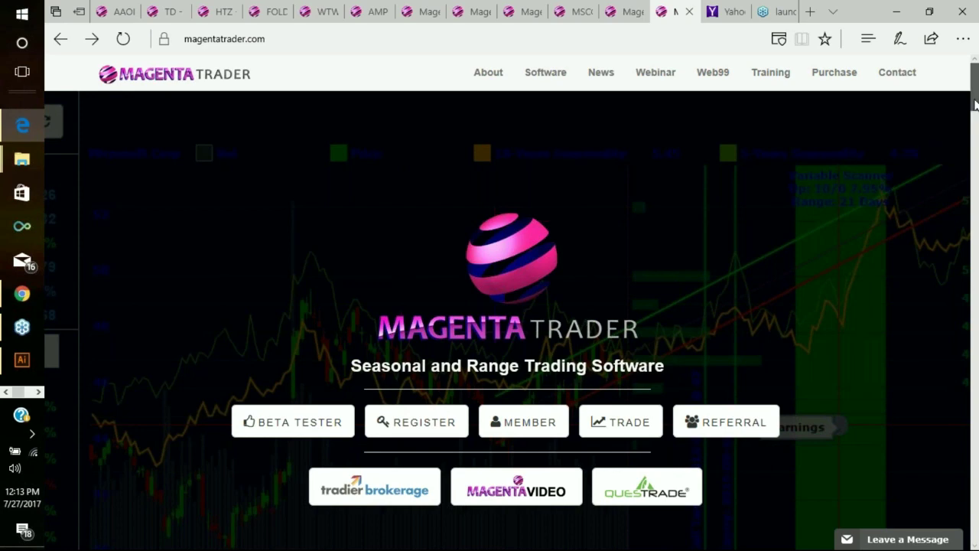
scroll(974, 104, down, 2)
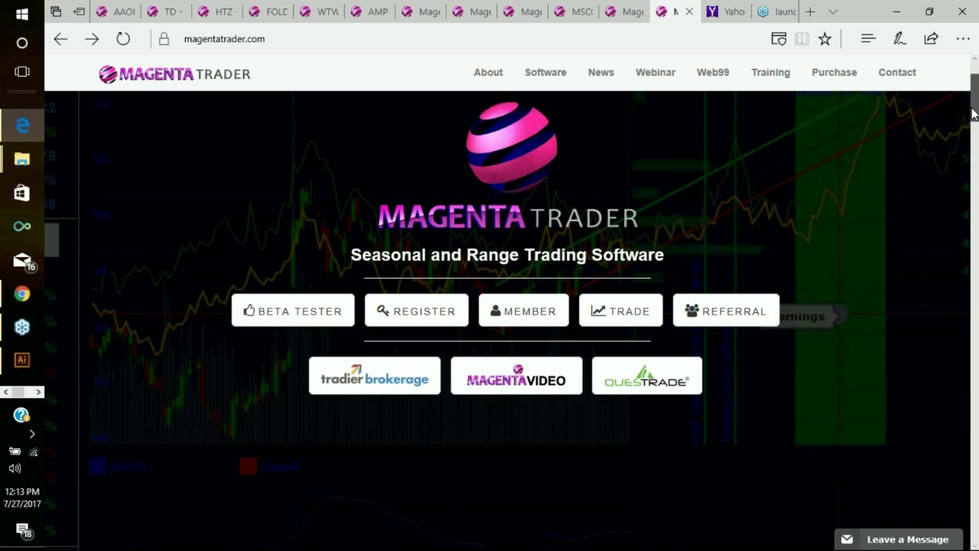
scroll(974, 113, down, 1)
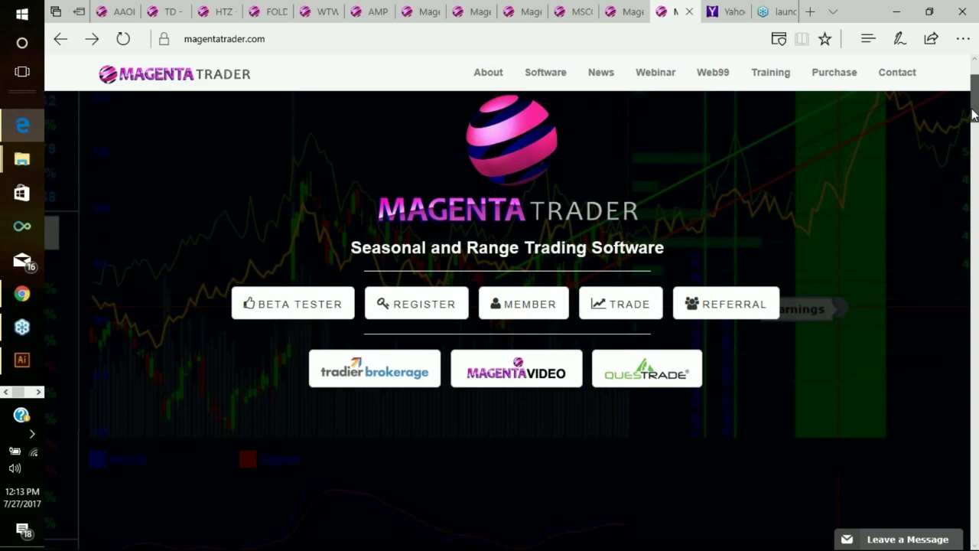
scroll(974, 113, down, 1)
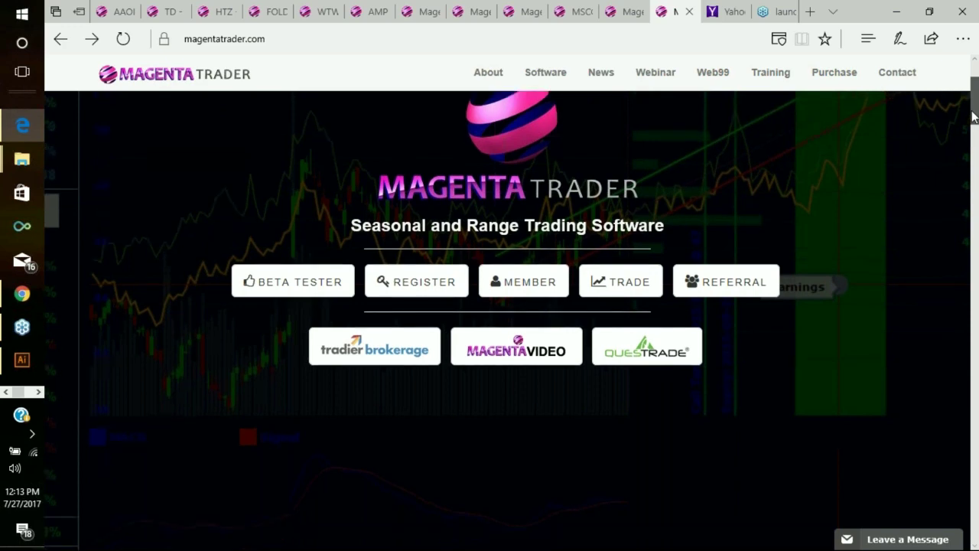
scroll(973, 115, down, 1)
scroll(973, 115, down, 3)
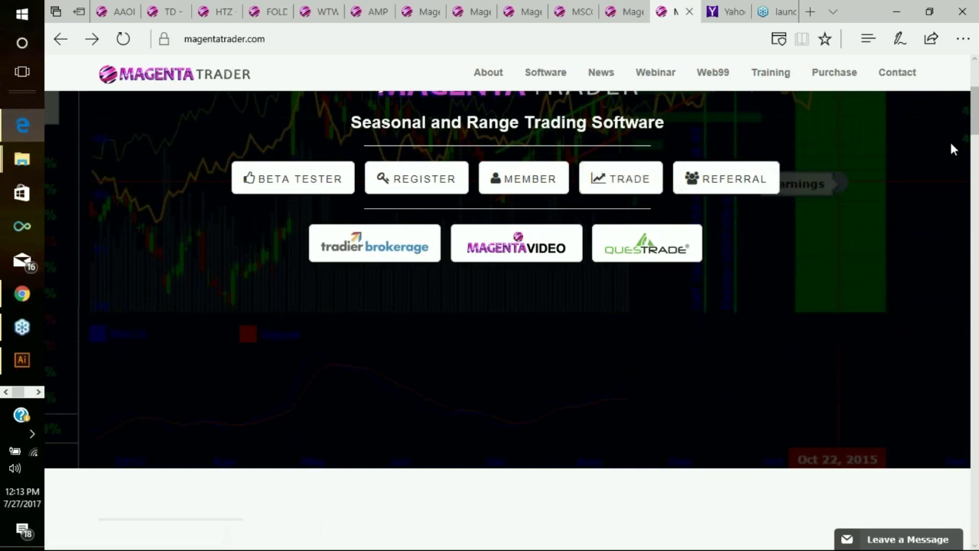
scroll(973, 126, down, 2)
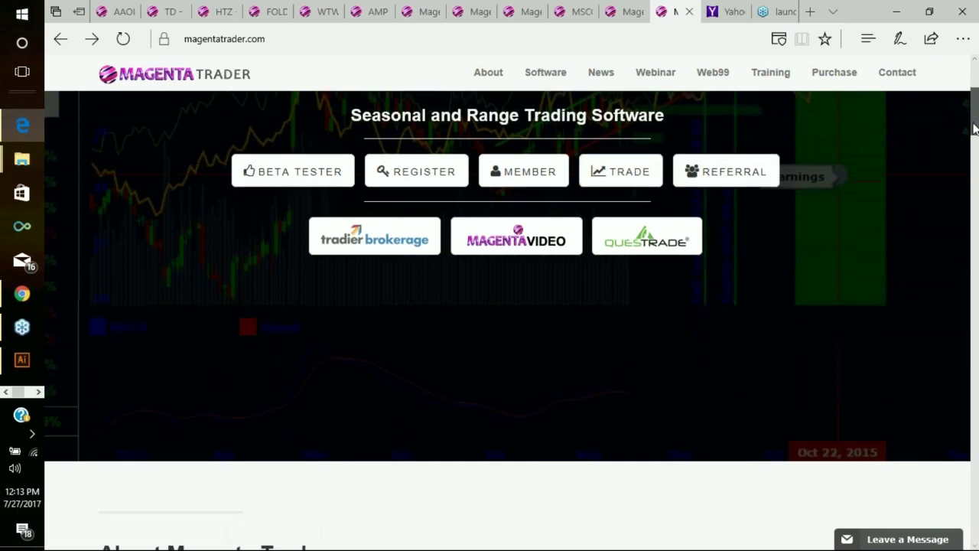
drag(974, 134, 956, 263)
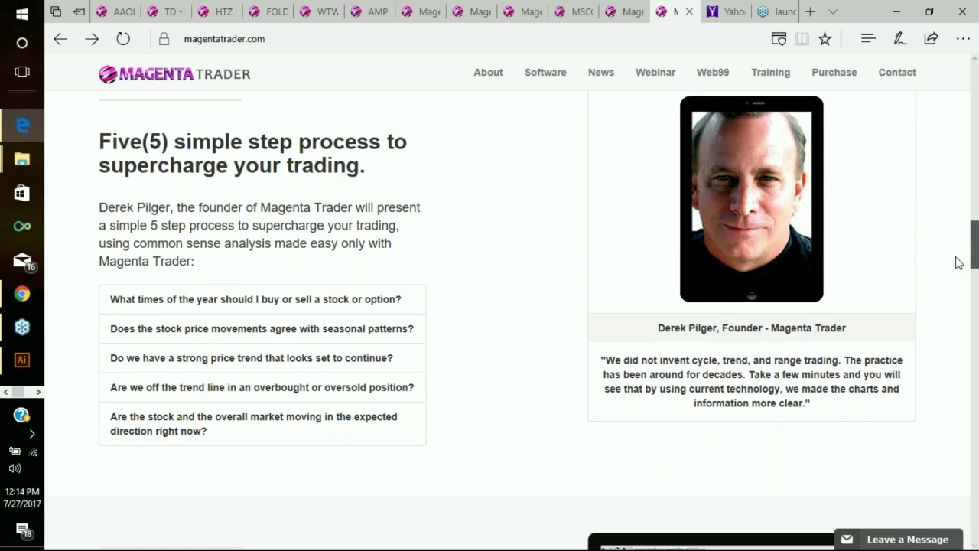
drag(956, 262, 952, 340)
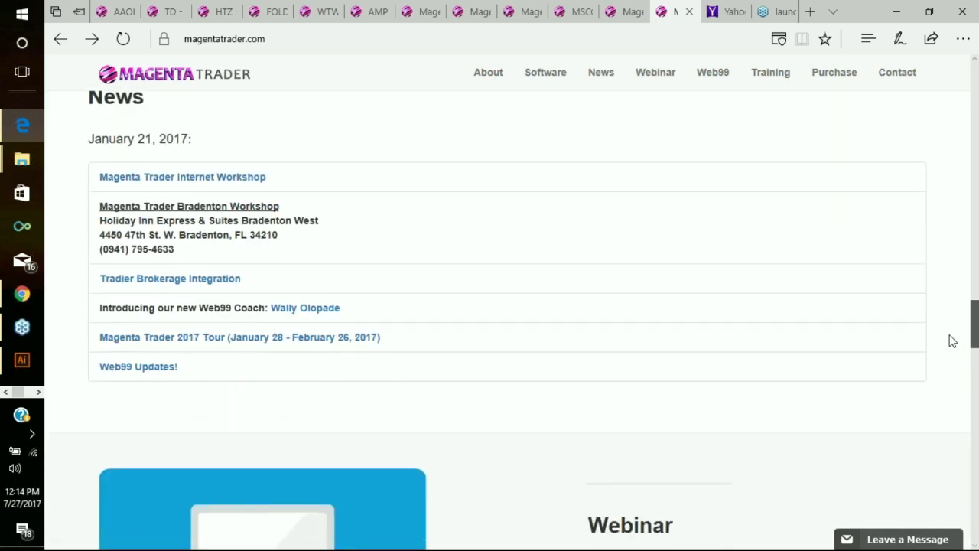
Look through the home page's Webinar section, the July webinar calendar and the Web99 section, and return to the calendar
drag(952, 341, 944, 374)
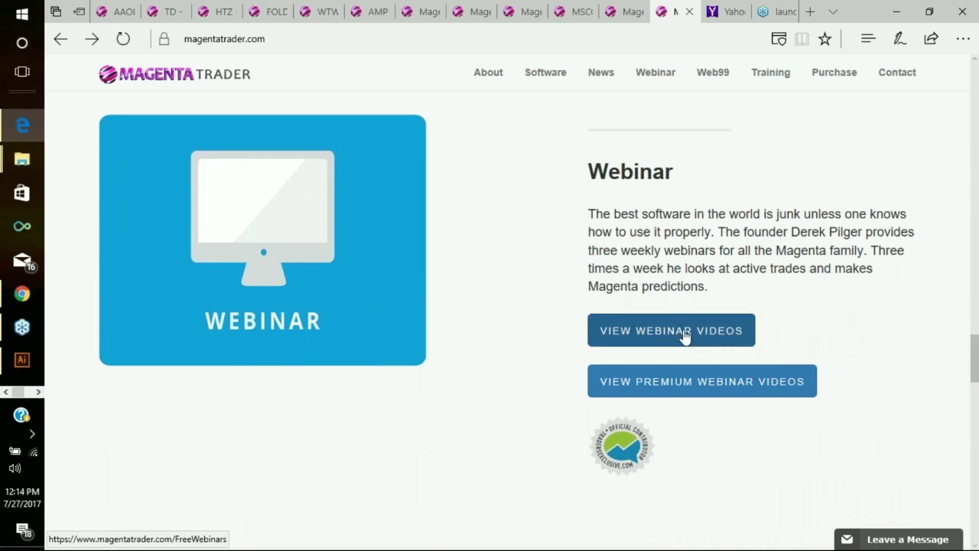
drag(971, 355, 970, 398)
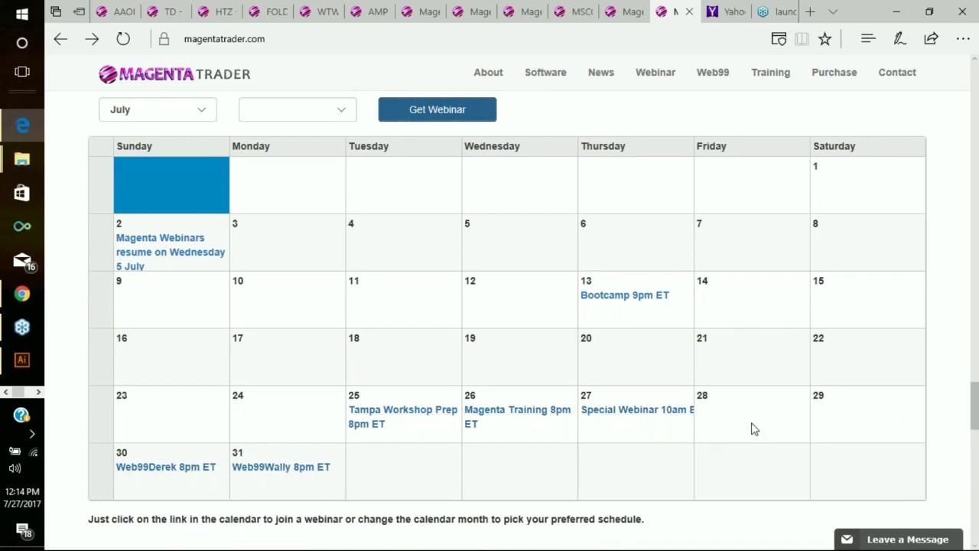
drag(975, 398, 974, 448)
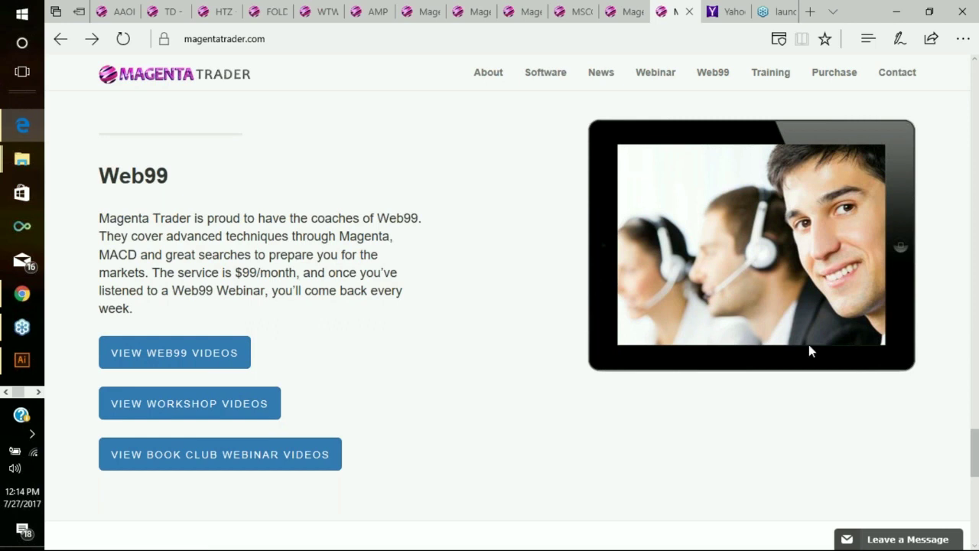
drag(976, 456, 956, 413)
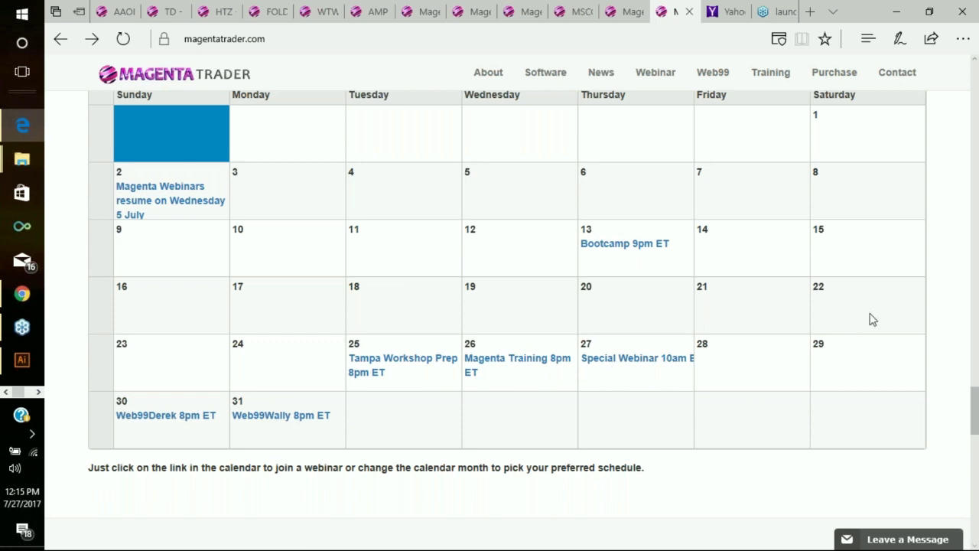
mouse_move(974, 404)
mouse_down()
mouse_move(974, 417)
mouse_move(973, 400)
mouse_up()
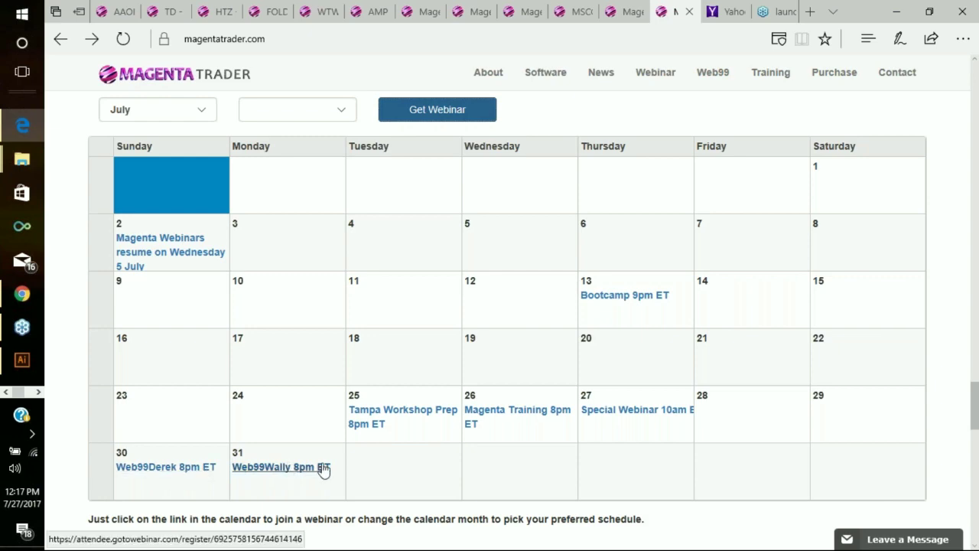
scroll(975, 399, down, 8)
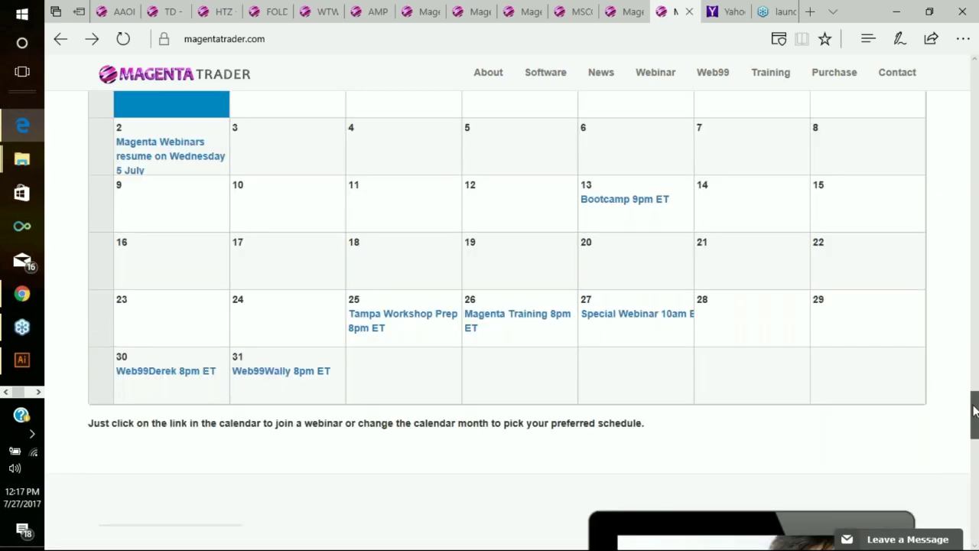
Open the website's Purchase page and look through the product and package prices
drag(956, 304, 934, 136)
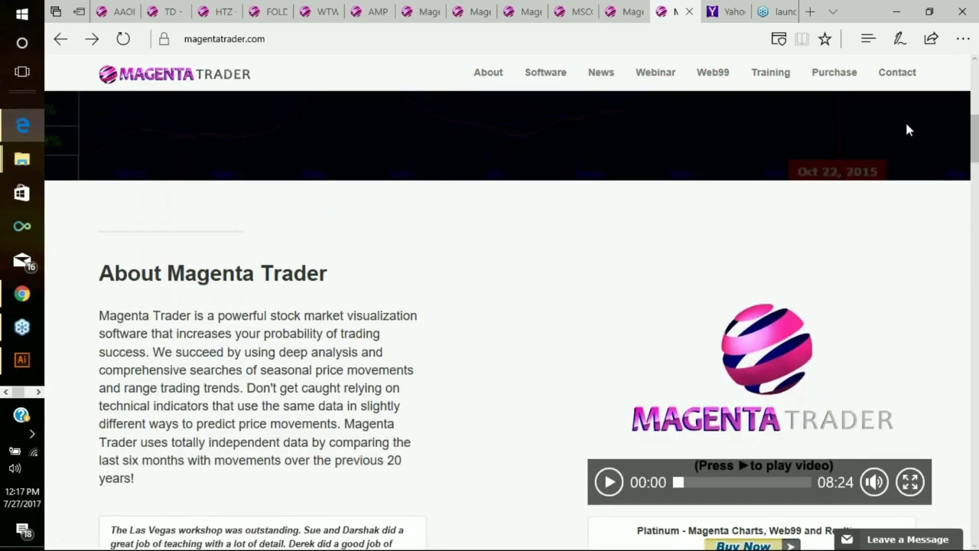
click(836, 108)
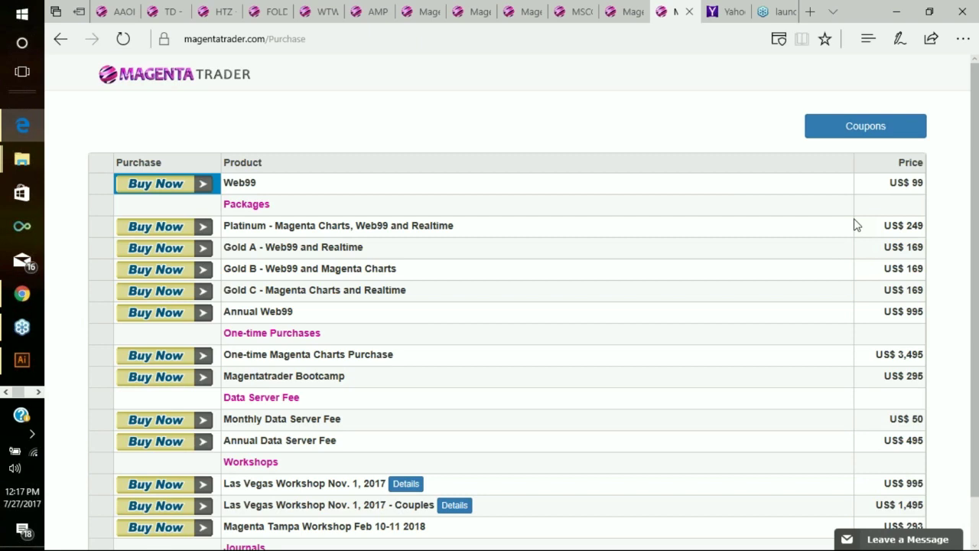
drag(977, 125, 972, 142)
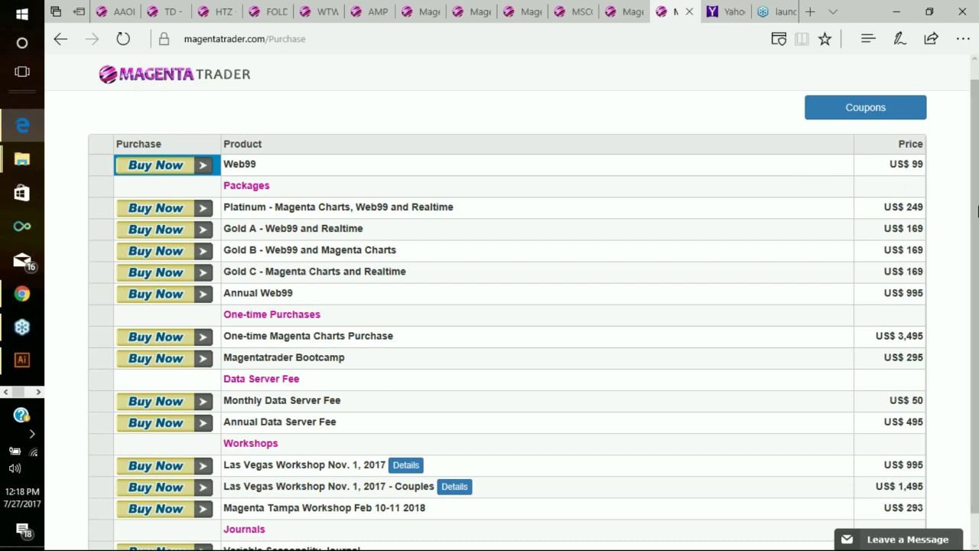
drag(970, 216, 968, 185)
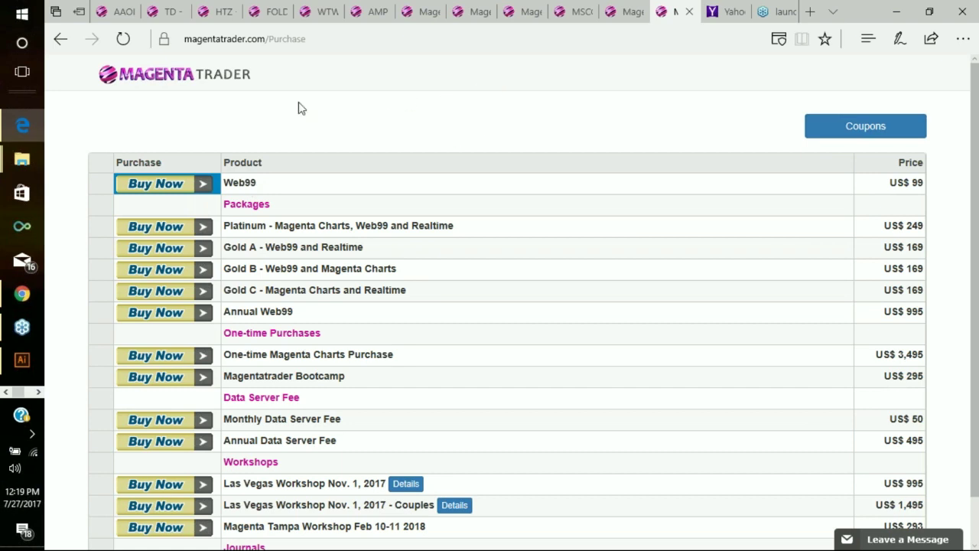
Switch to the Presentation folder in File Explorer and open the "presentation 9" image maximized in Photos
click(6, 129)
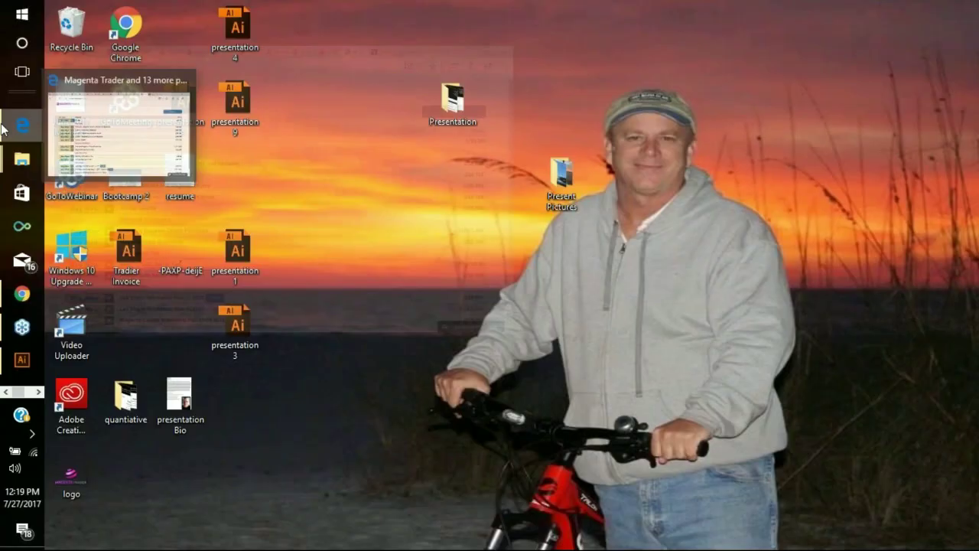
click(4, 129)
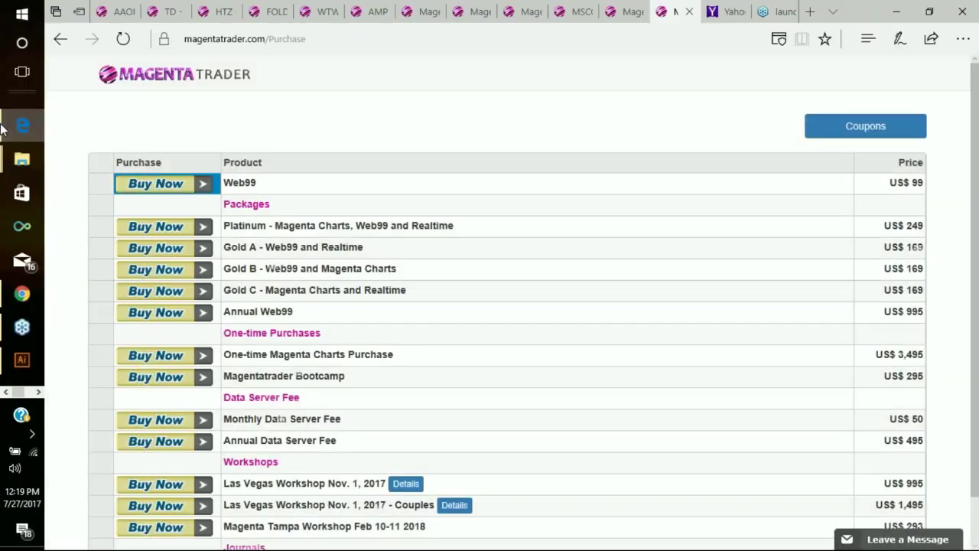
click(4, 128)
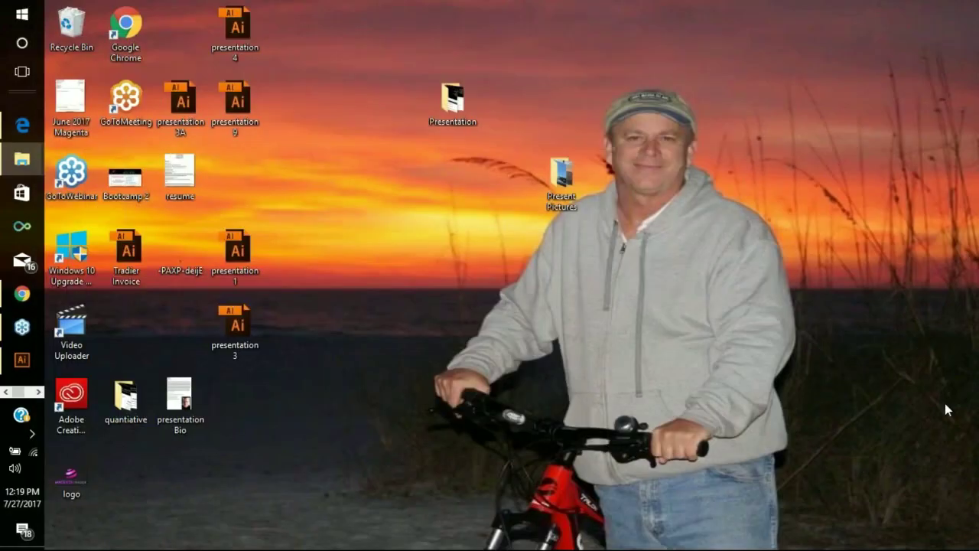
key(super+e)
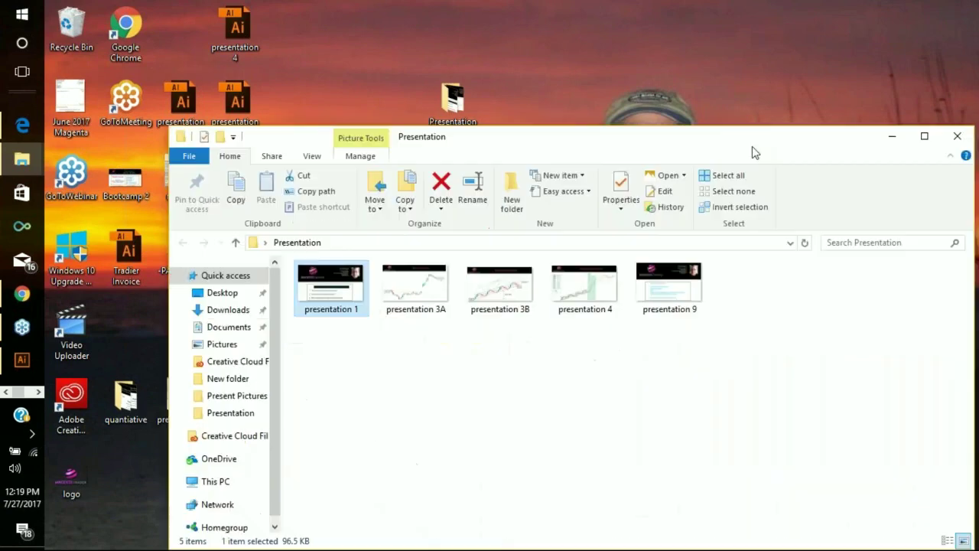
click(671, 291)
double_click(671, 290)
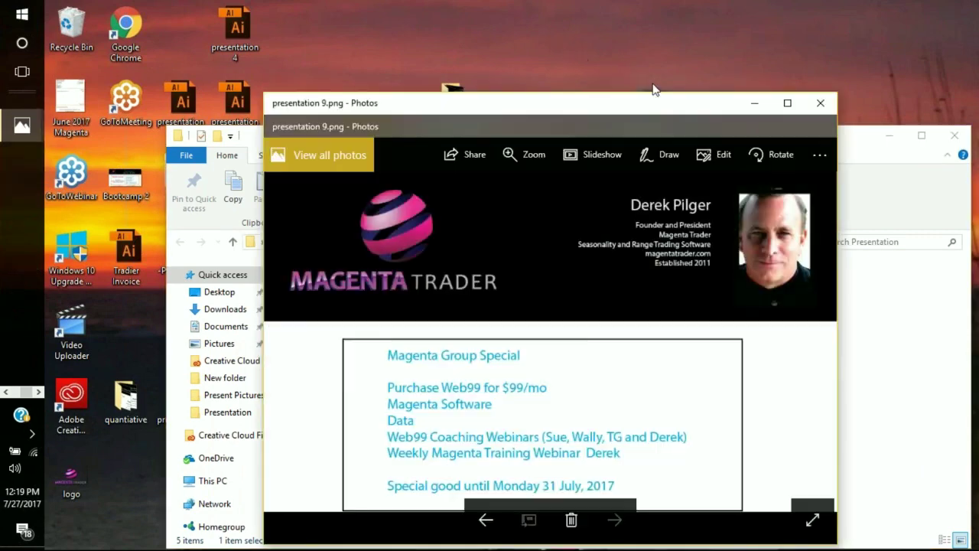
click(786, 103)
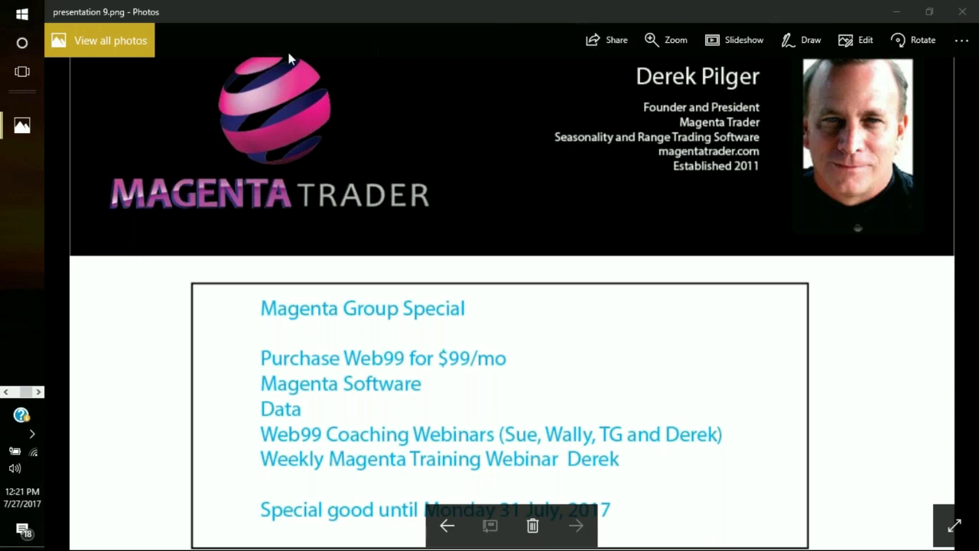
Minimize the image, return to the top of the Magenta Trader home page in Edge, and delete the incoming e-mail from its notification
click(896, 11)
click(22, 124)
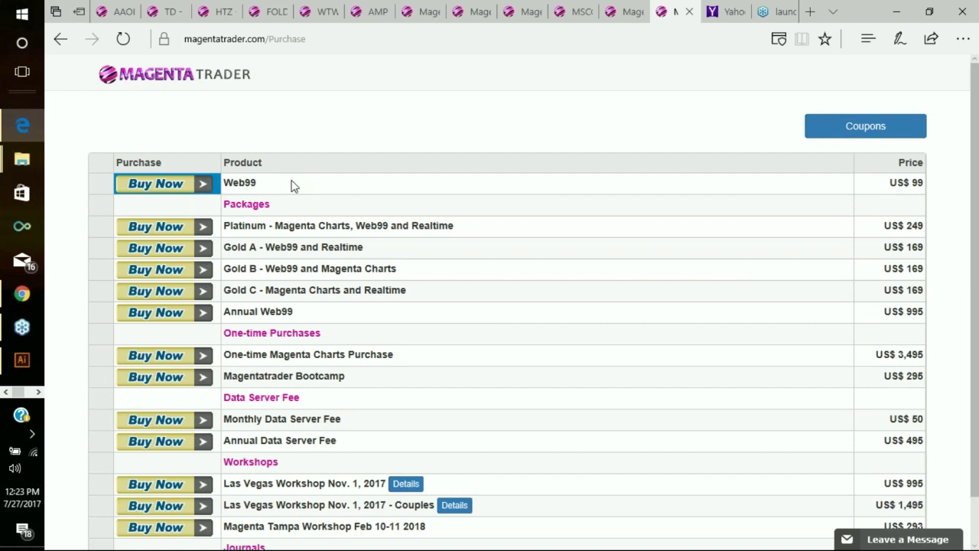
click(60, 39)
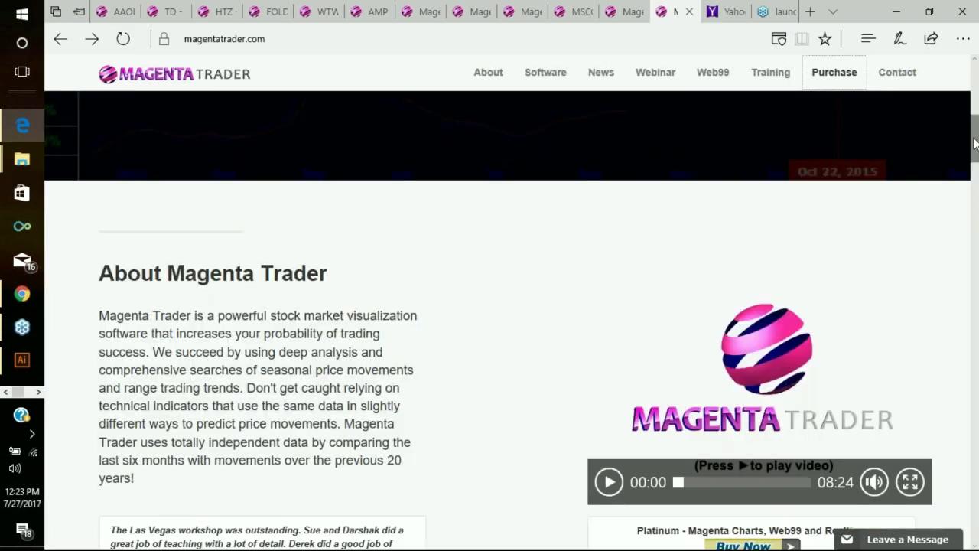
drag(970, 147, 969, 84)
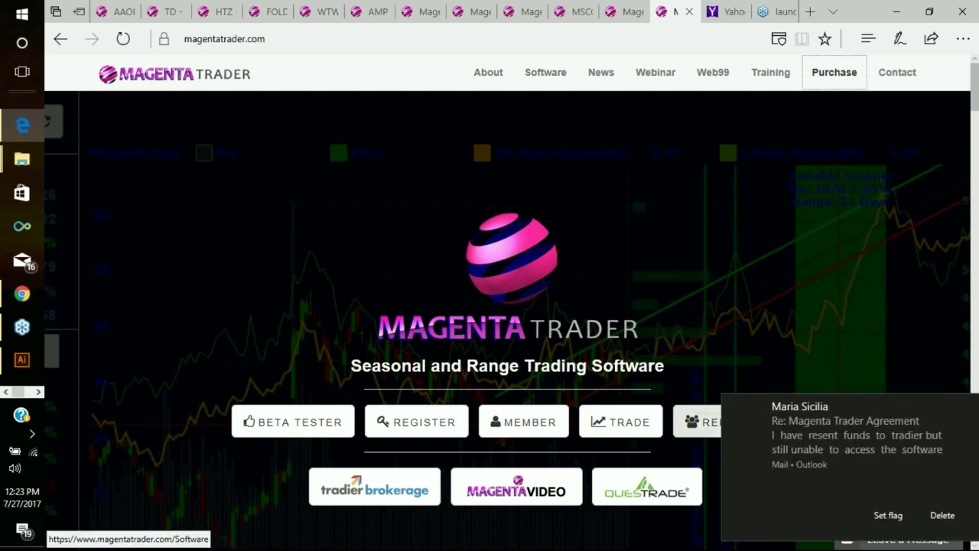
click(942, 506)
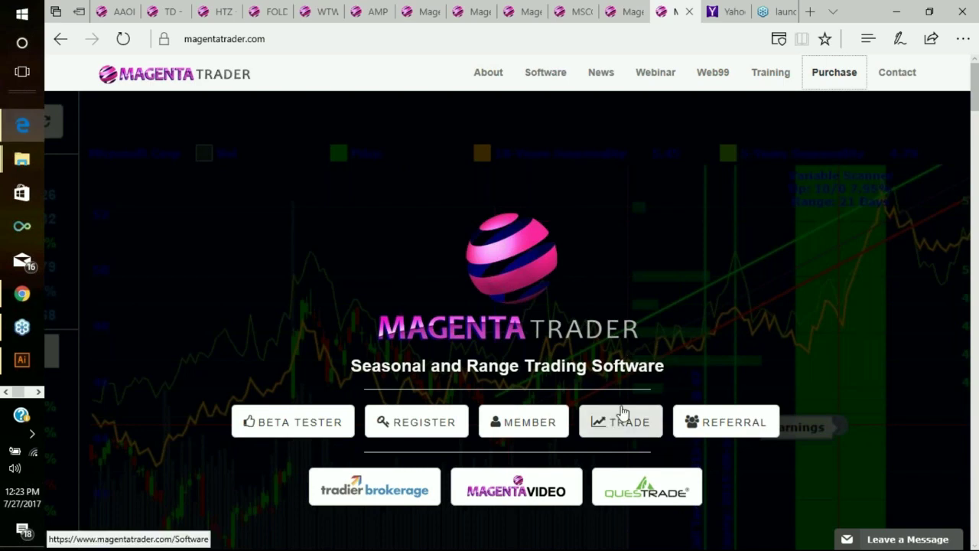
Open the HTZ chart, examine its price channel zoomed from about June 12 to early August 2017, and restore the maximum range
click(211, 14)
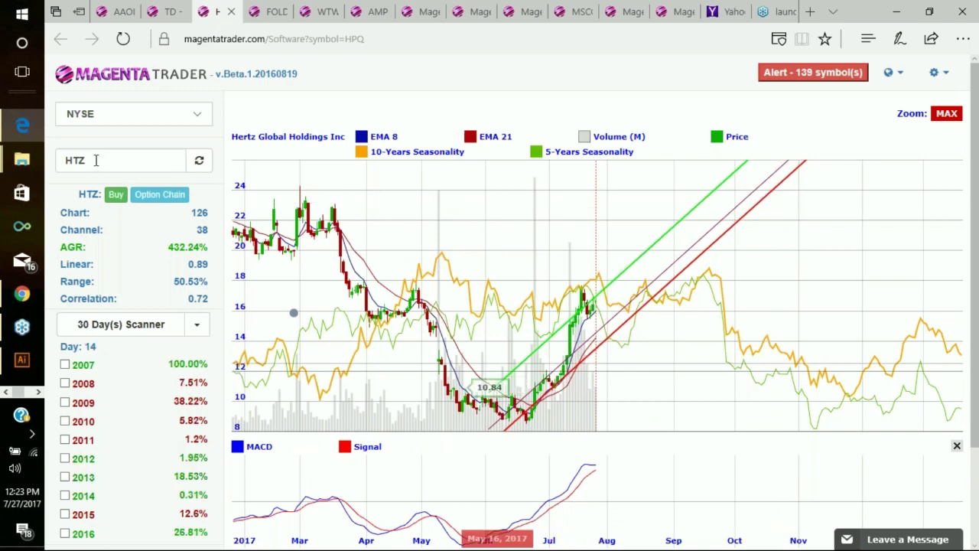
double_click(89, 160)
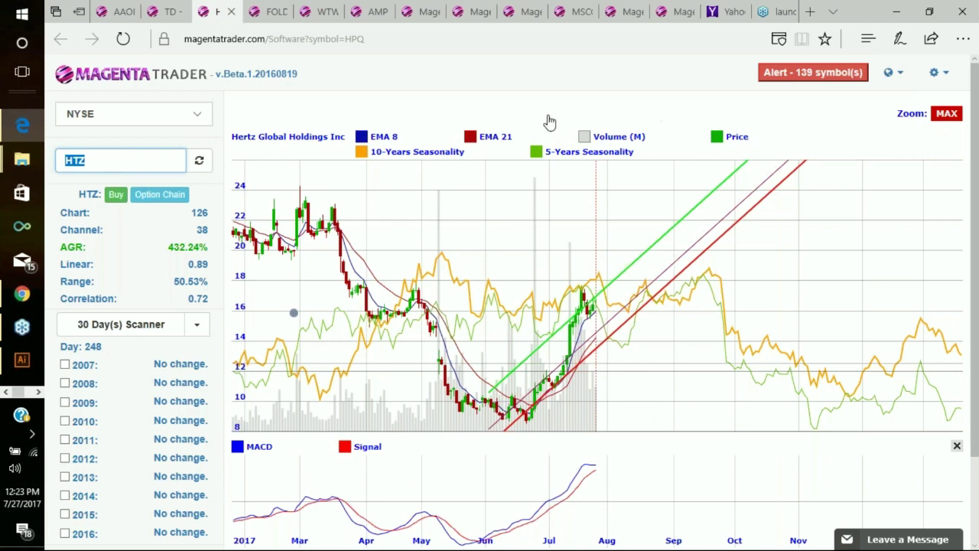
drag(506, 239, 617, 264)
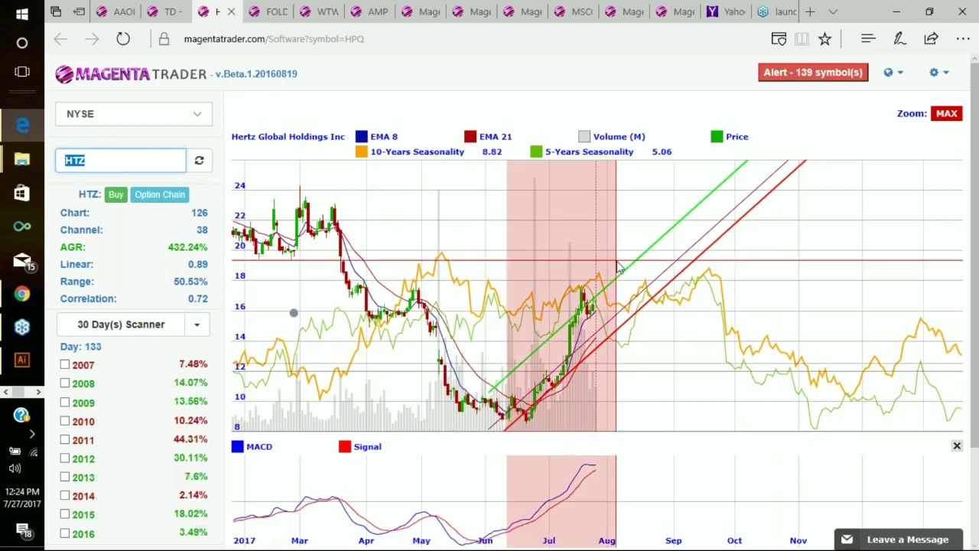
click(760, 247)
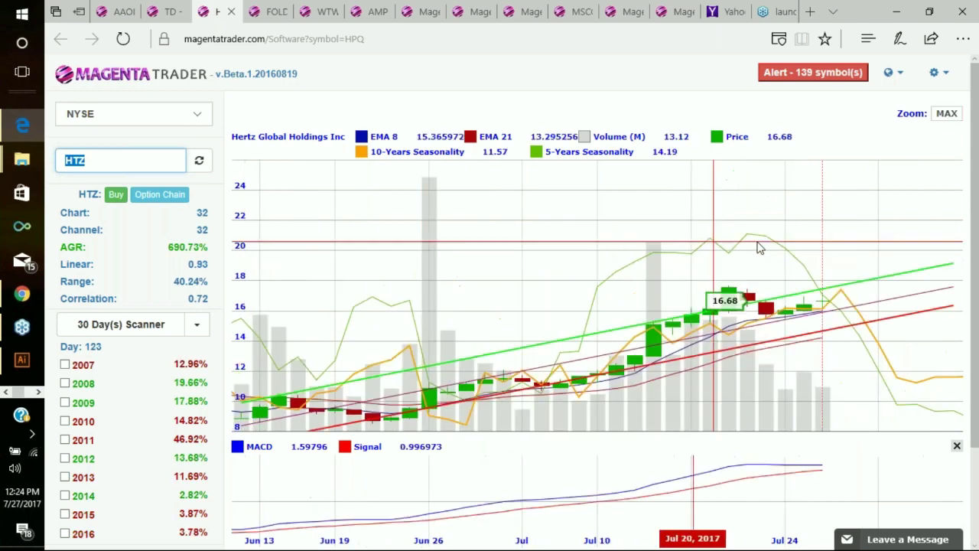
click(947, 114)
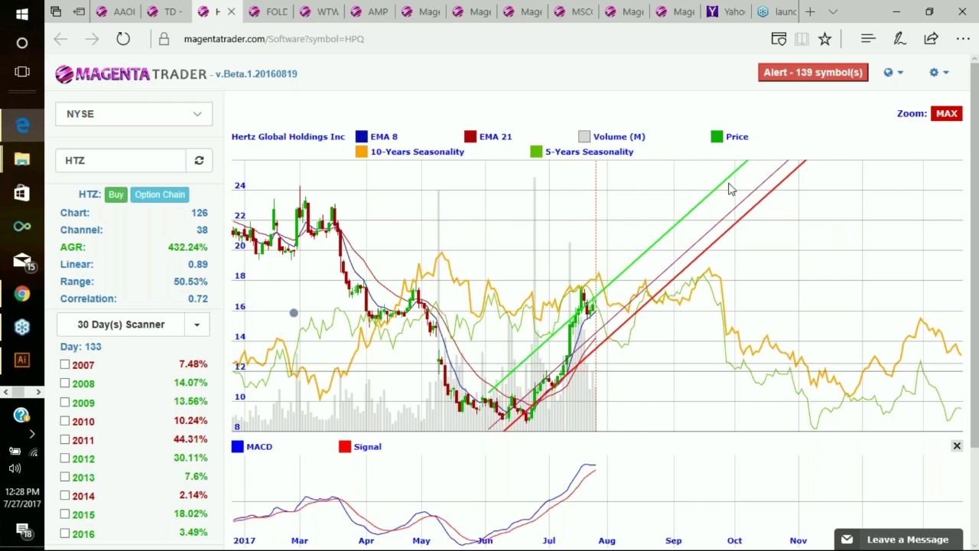
Open the AAOI chart, zoom it to July 6 through about July 31, 2017, and examine its price trend and channel
click(173, 11)
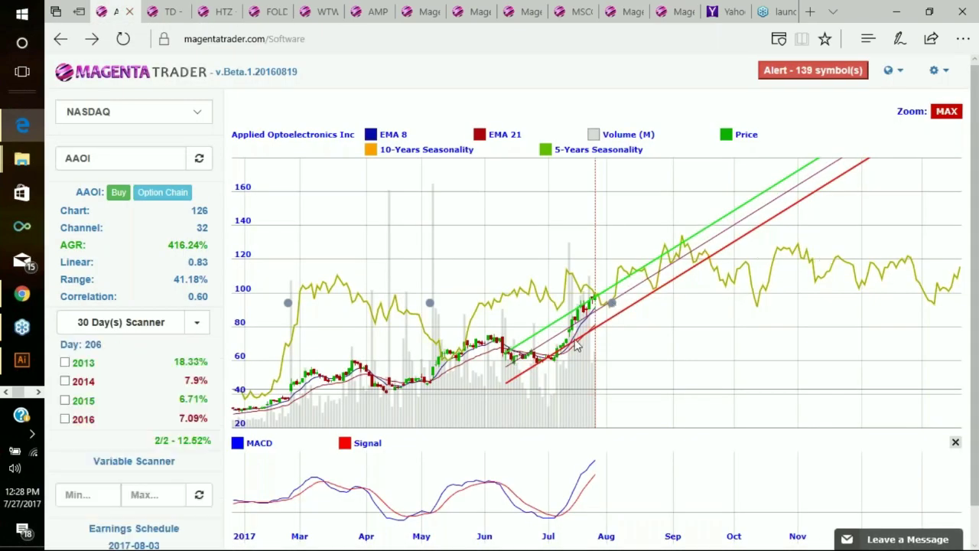
click(505, 371)
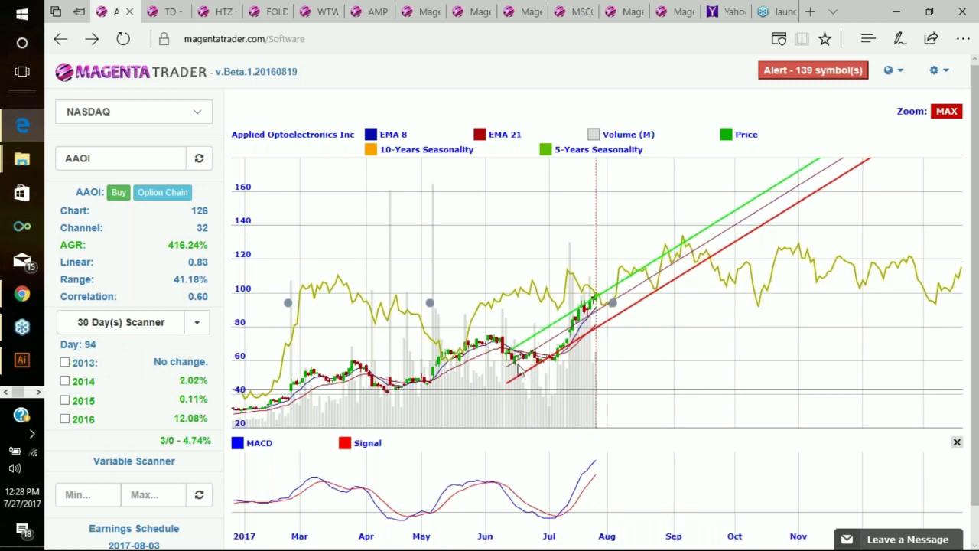
click(551, 370)
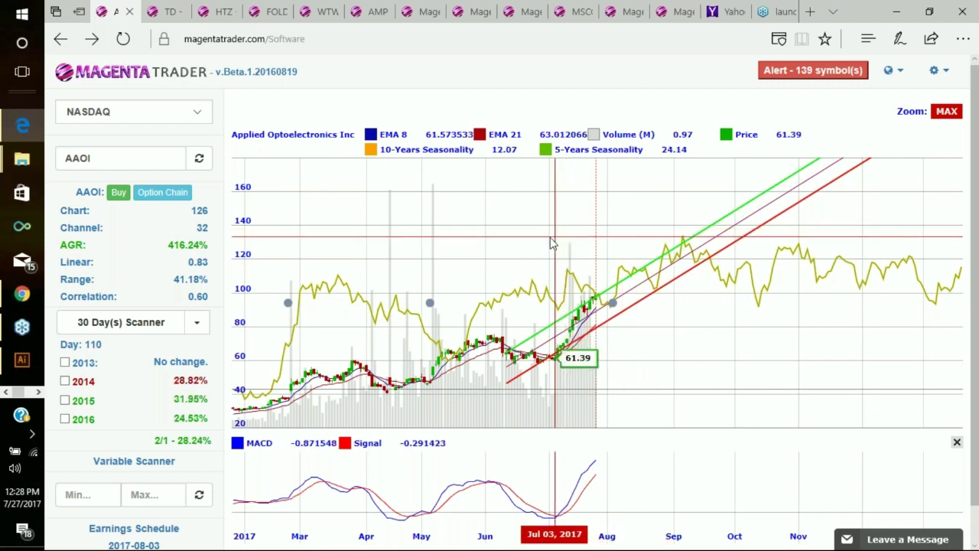
drag(552, 244, 645, 324)
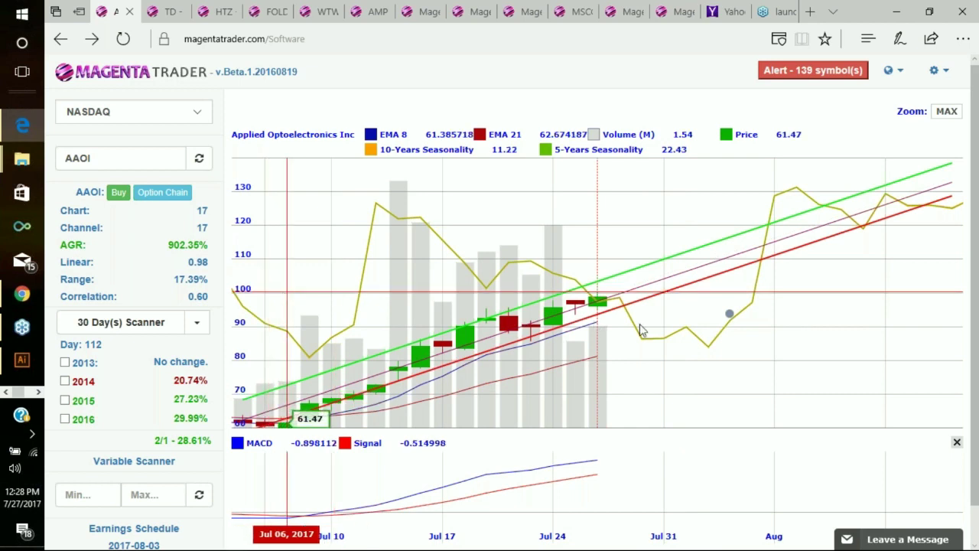
click(672, 334)
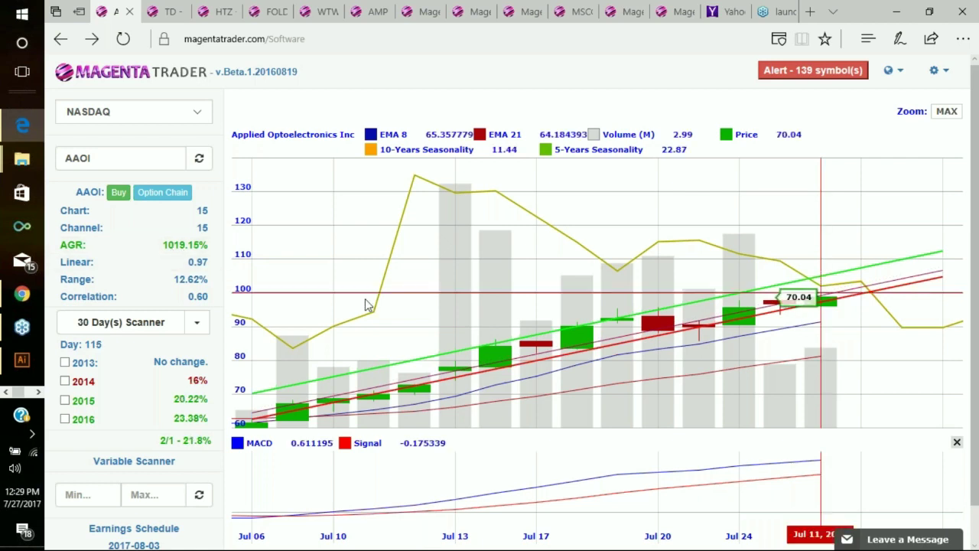
click(315, 417)
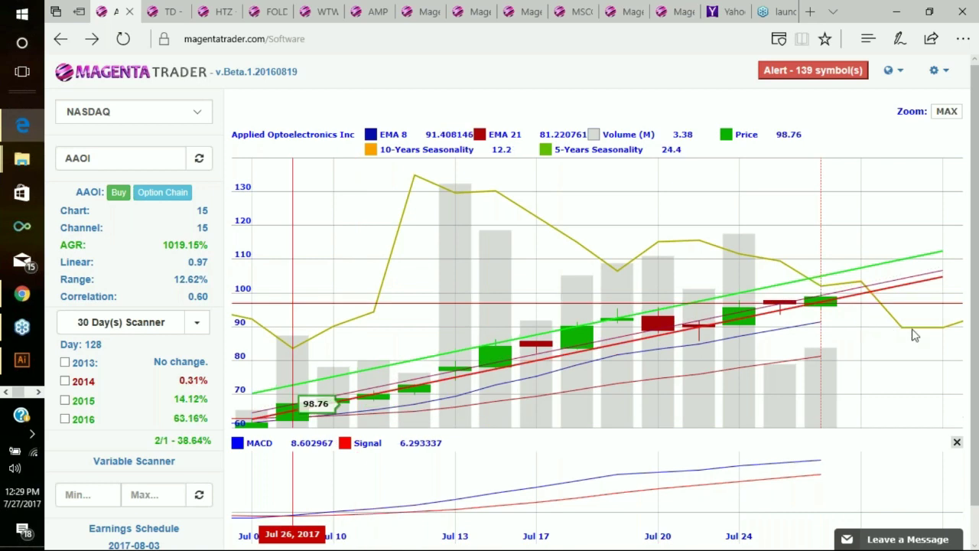